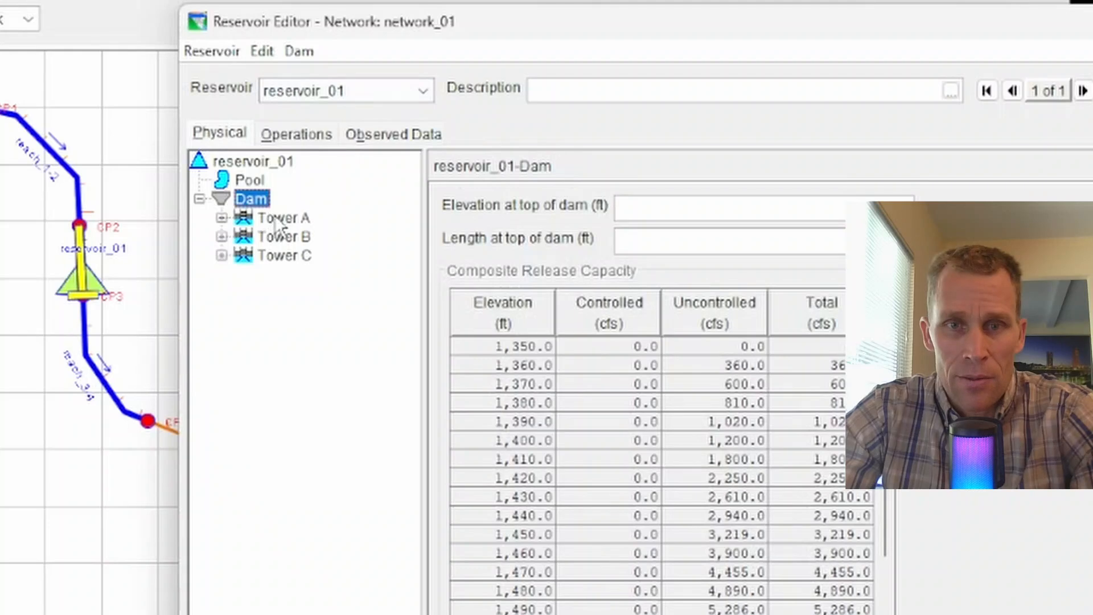
Step: Expand Towers A, B and C to list their outlets and show Tower A's composite release capacity
click(276, 218)
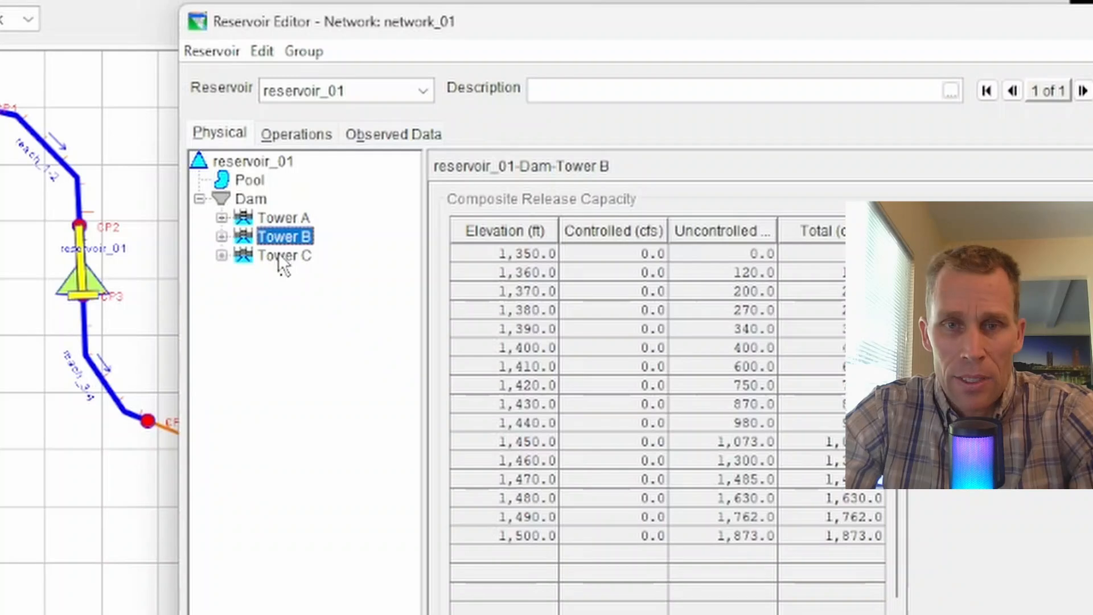
click(279, 254)
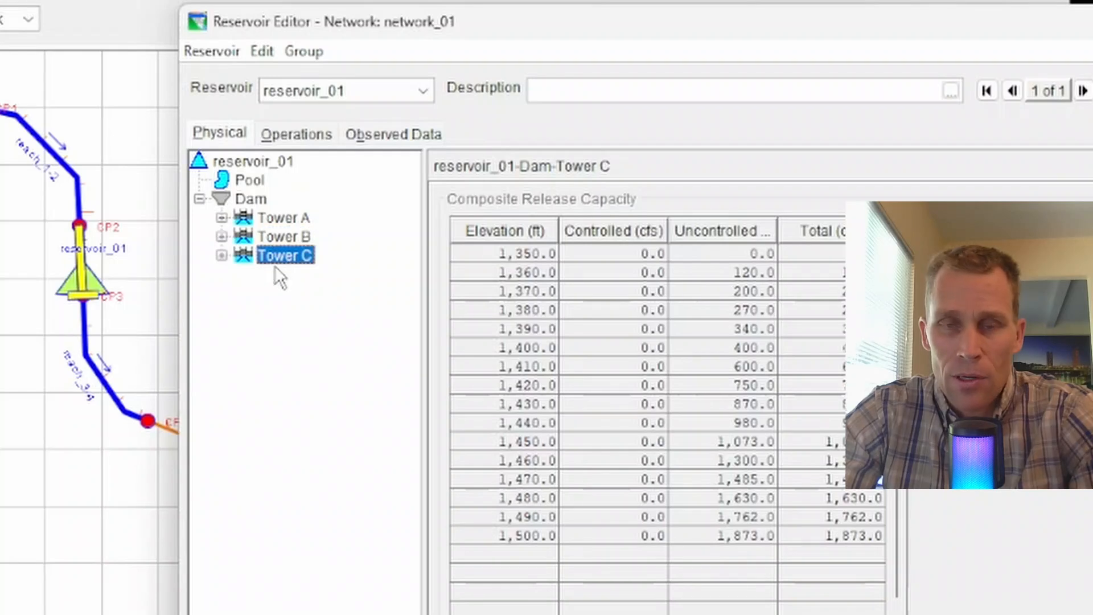
click(221, 217)
click(221, 292)
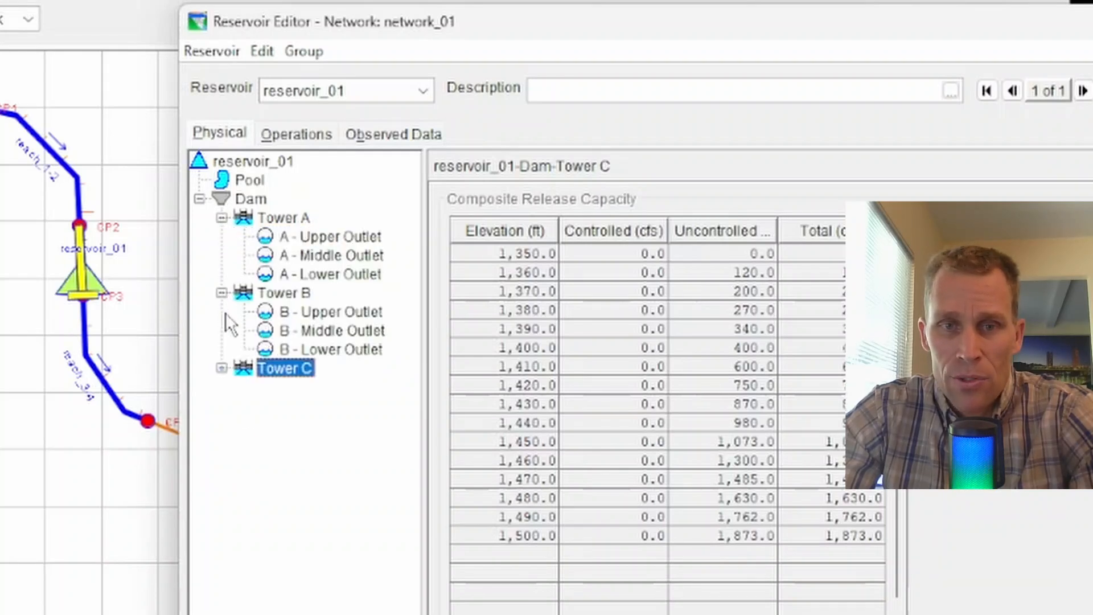
click(222, 311)
click(283, 217)
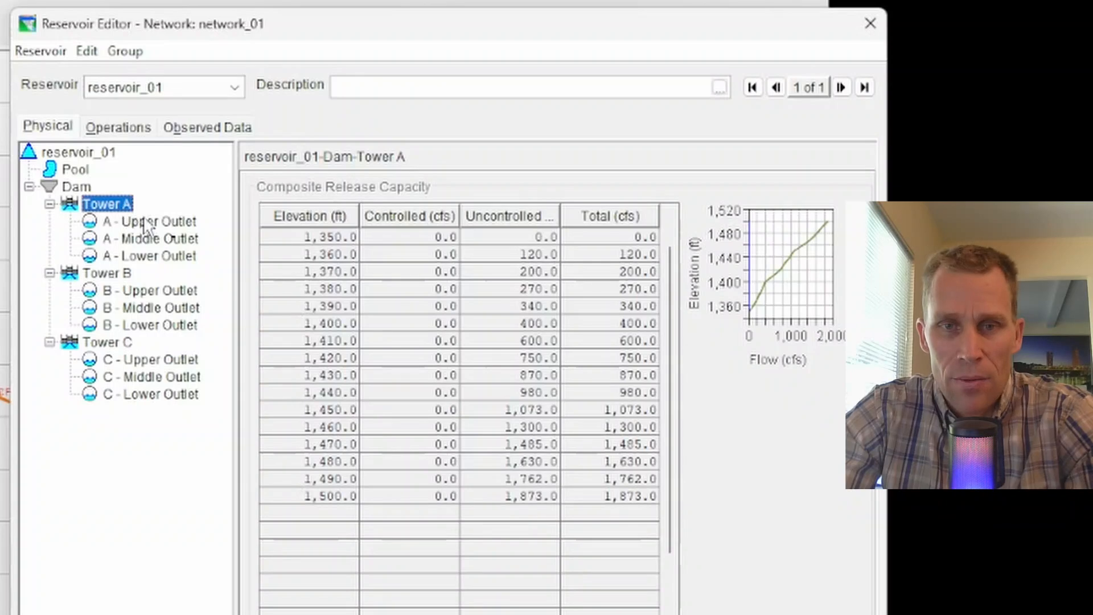
Step: Inspect the rating tables of Tower A's Upper, Middle and Lower outlets, then return to Tower A
click(166, 223)
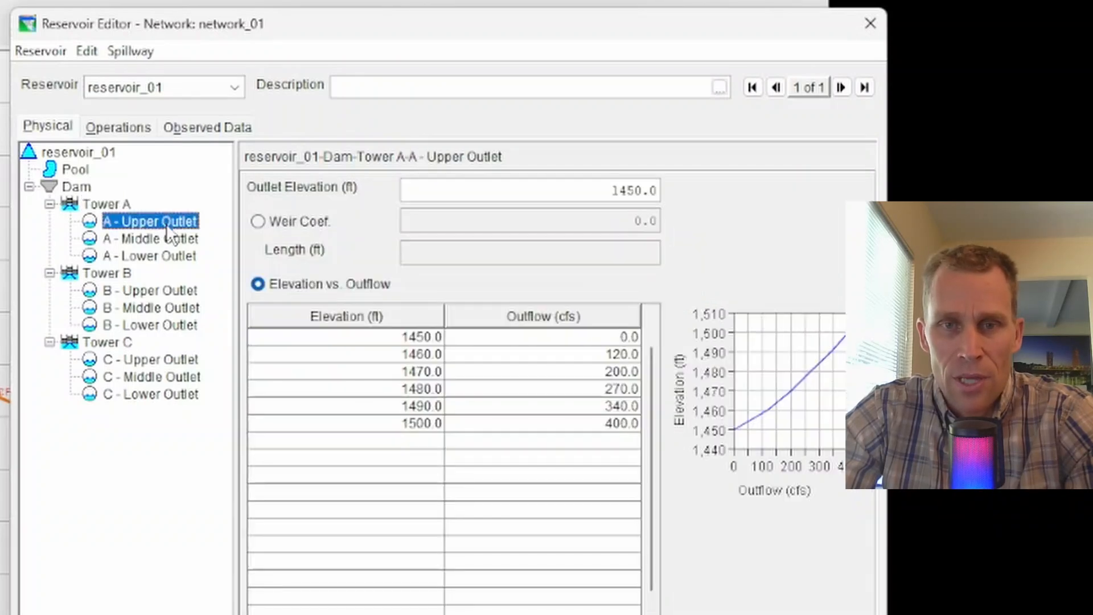
click(160, 239)
click(156, 257)
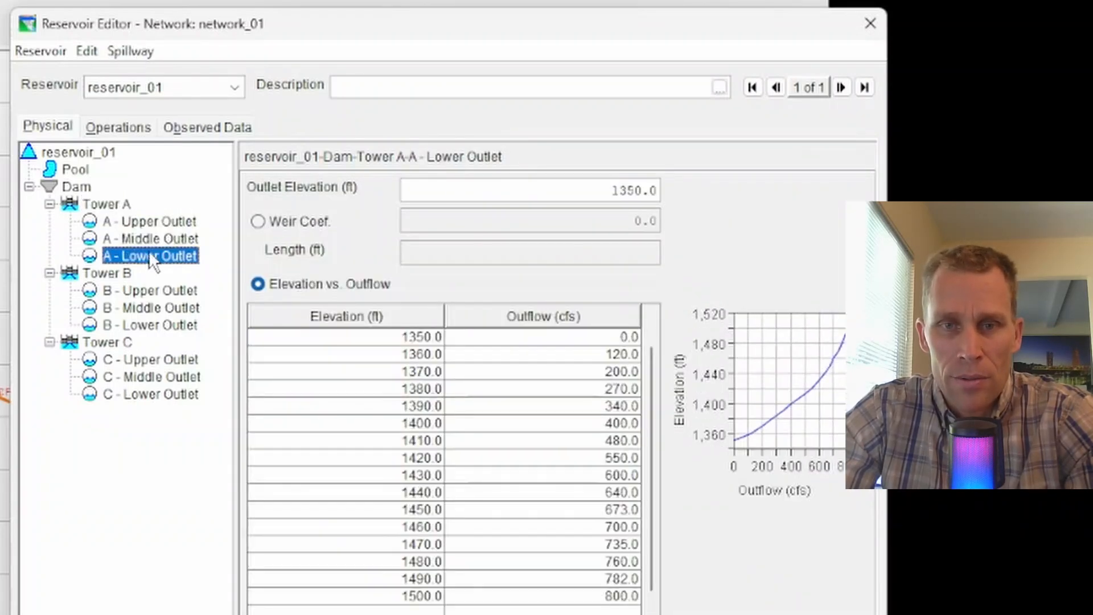
click(108, 204)
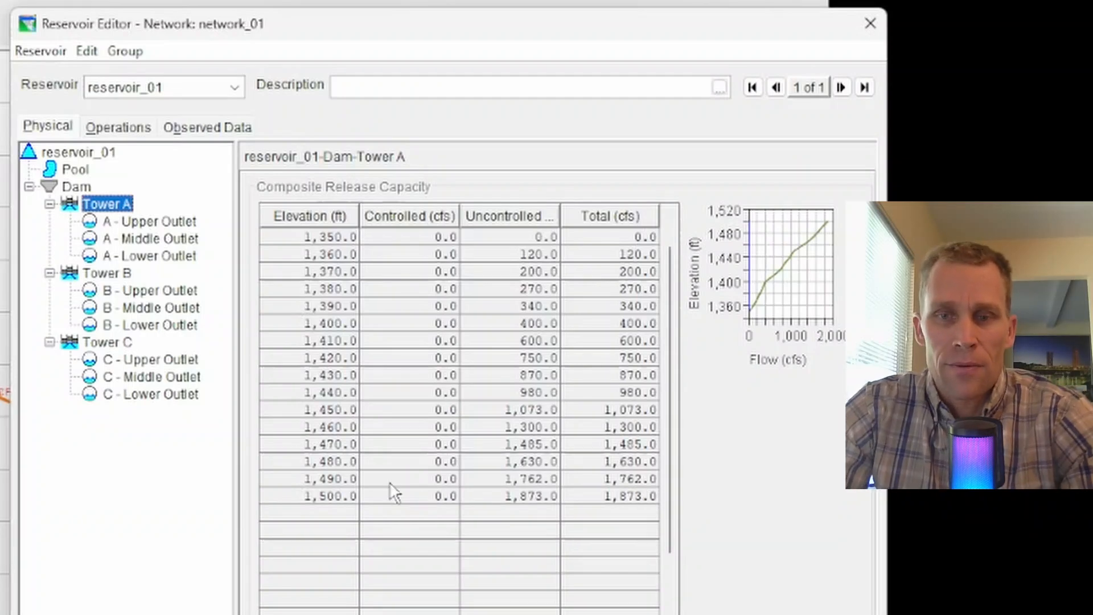
Step: Review the Curve A, Curve B, Inactive and Flood Control zone elevations, then show the release allocation
click(127, 130)
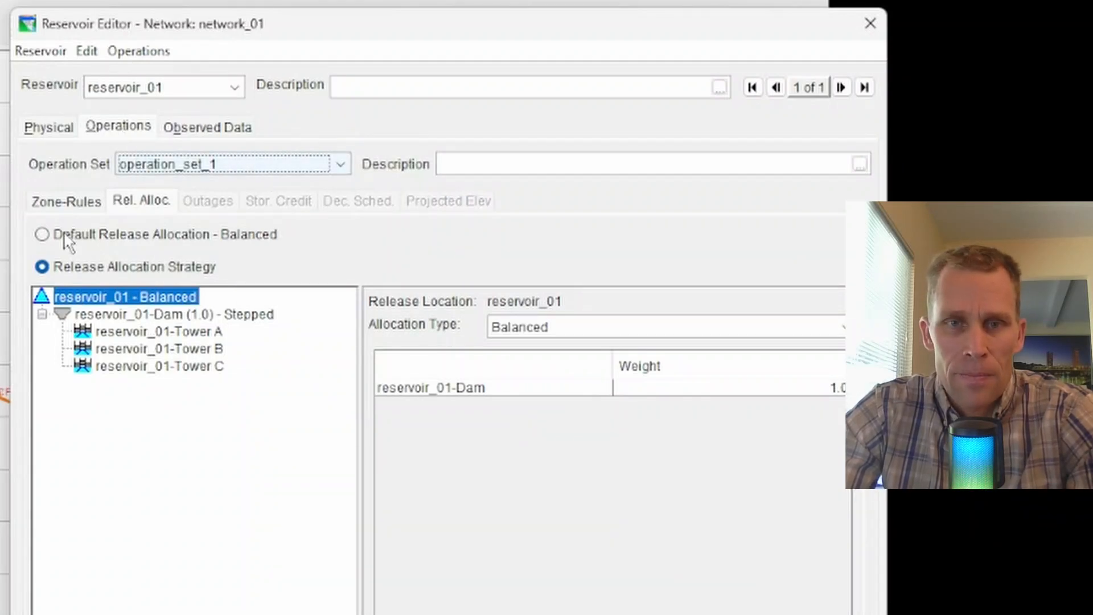
click(55, 210)
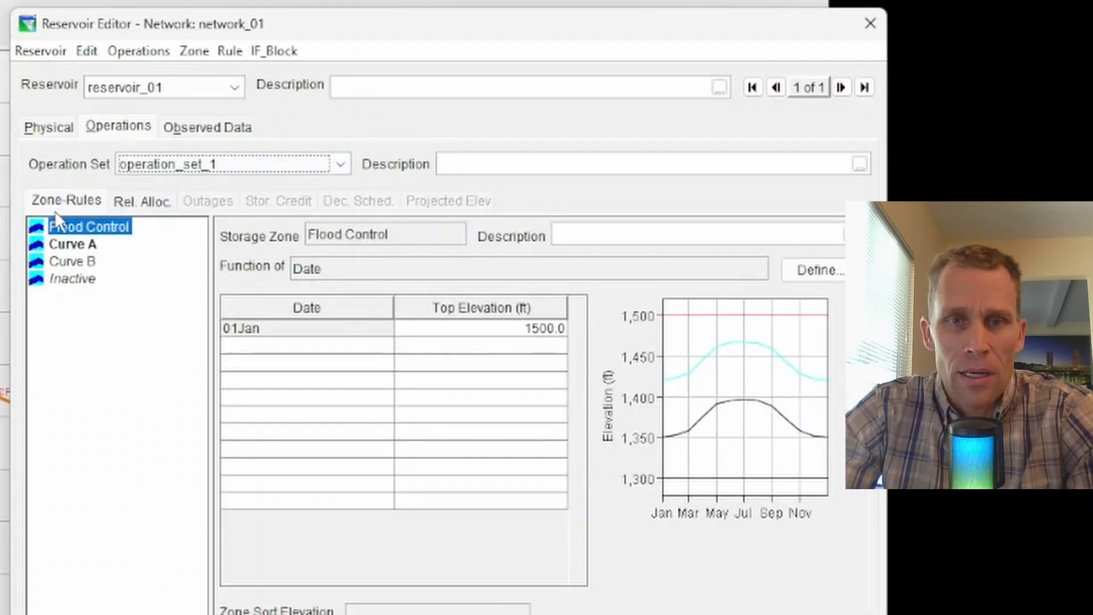
click(72, 246)
click(72, 259)
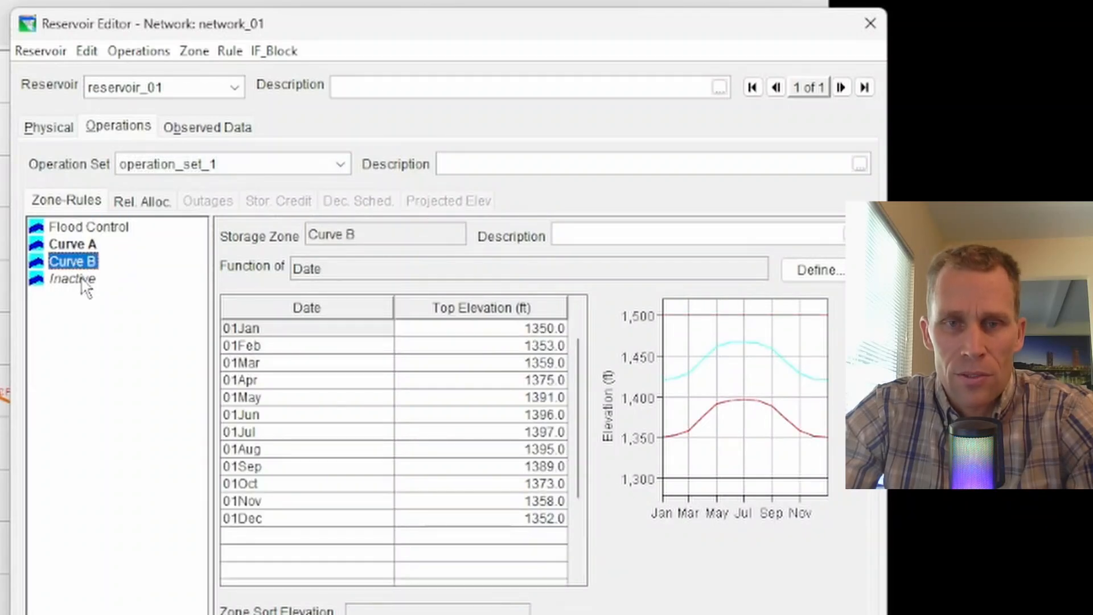
click(73, 278)
click(108, 226)
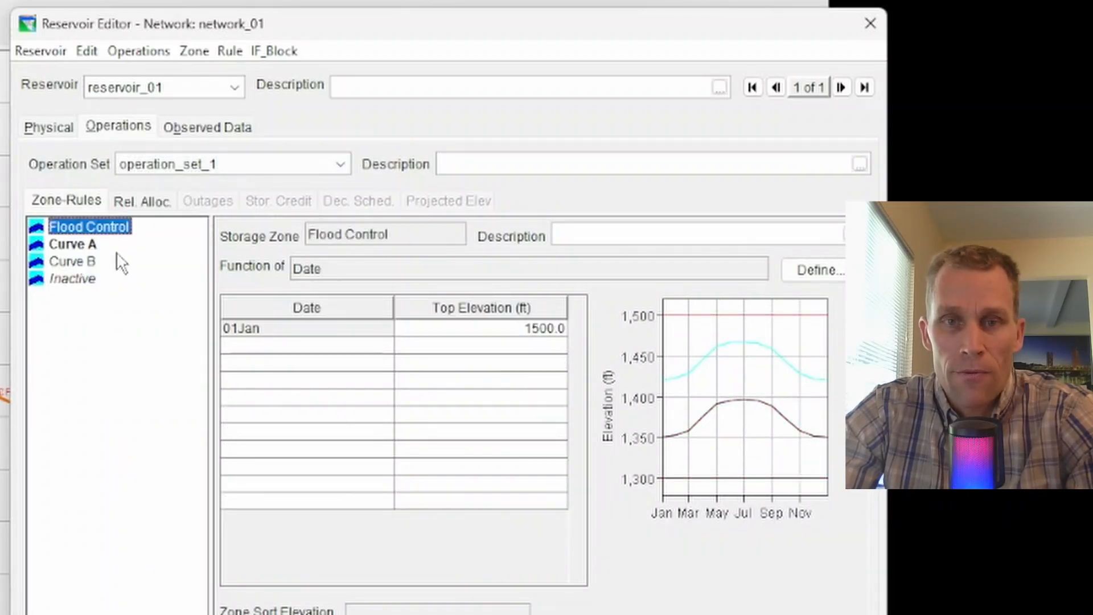
click(142, 203)
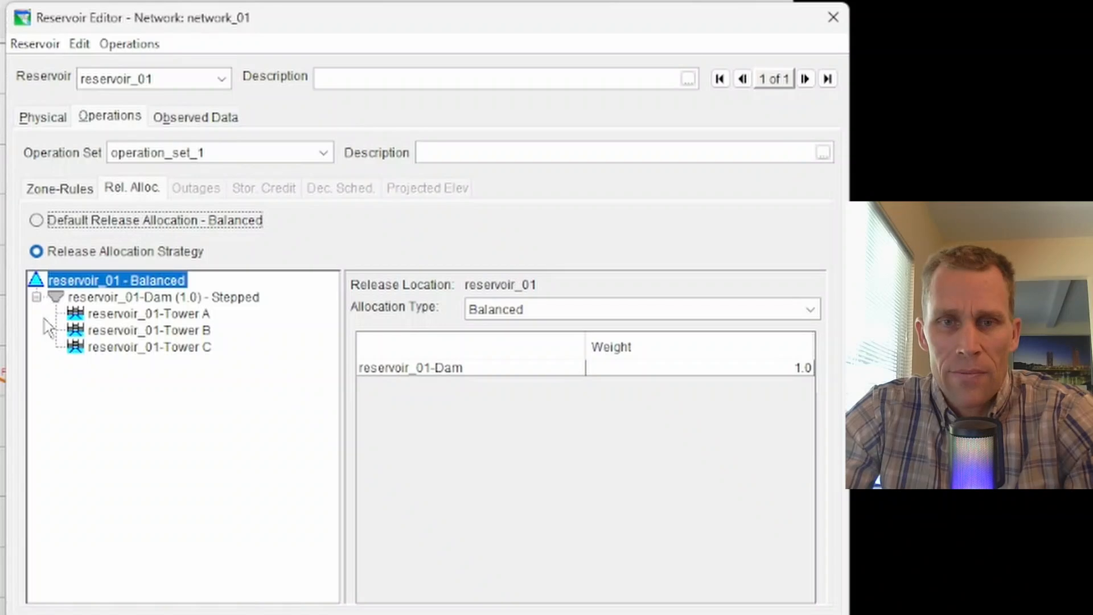
Step: Set the dam's allocation type to Balanced, try Default Release Allocation, then return to Release Allocation Strategy
click(101, 299)
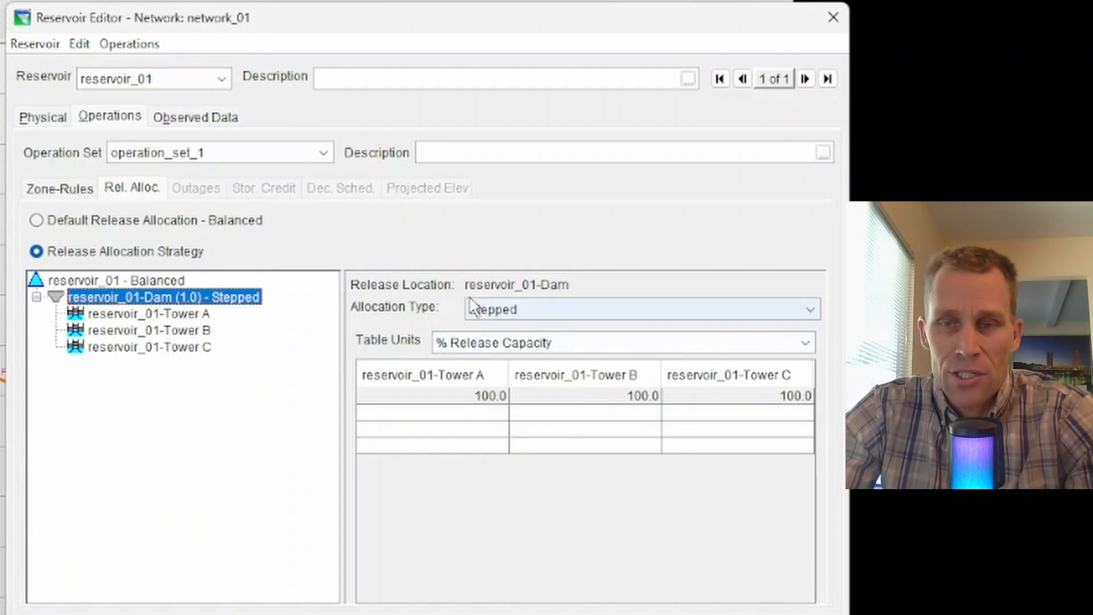
click(488, 309)
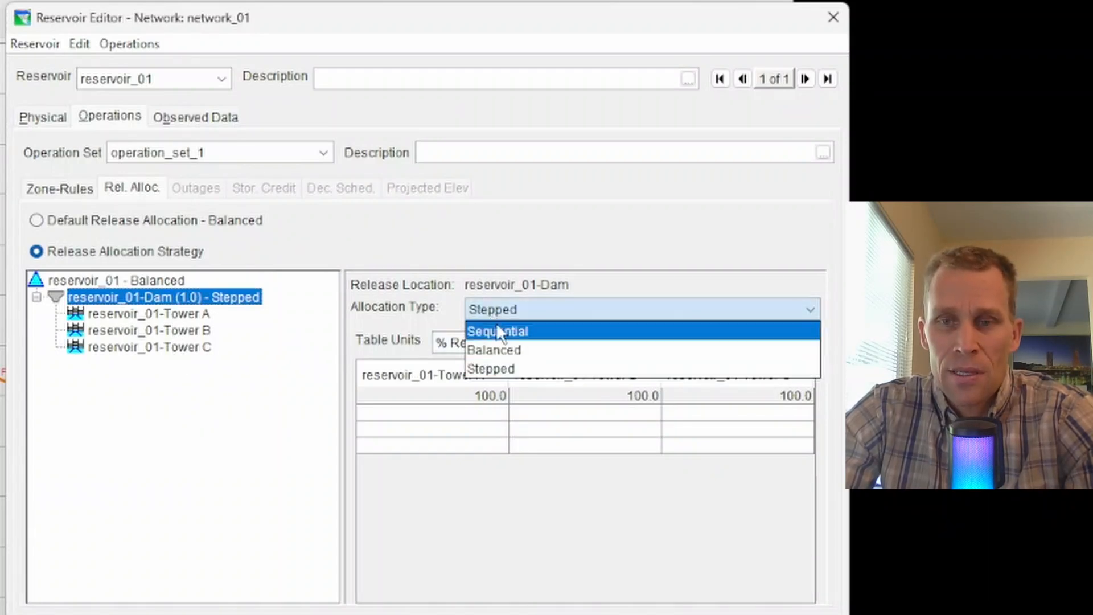
click(517, 351)
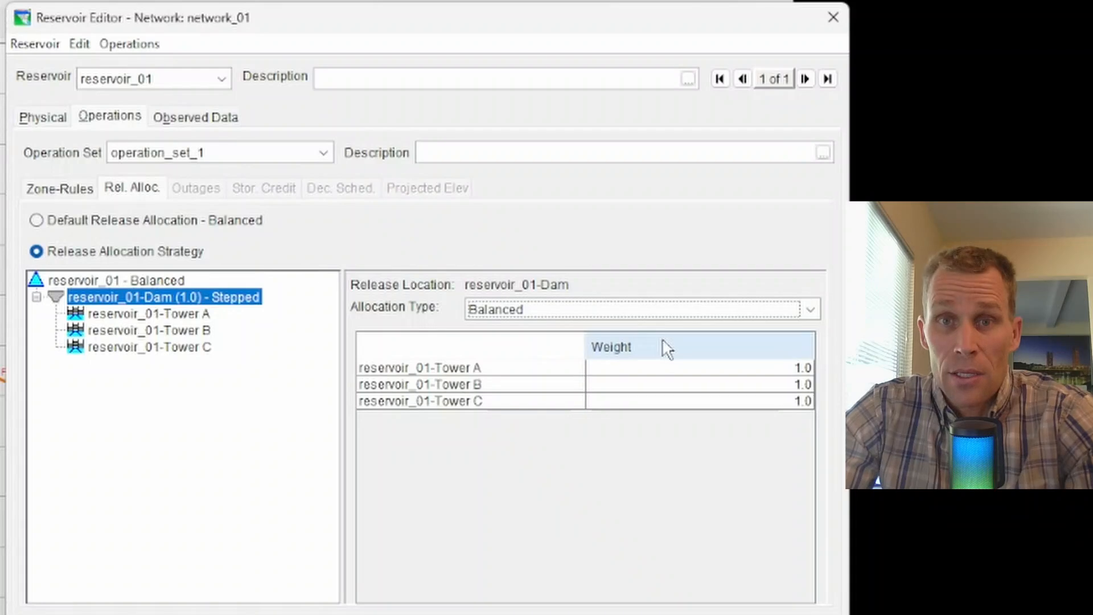
click(38, 221)
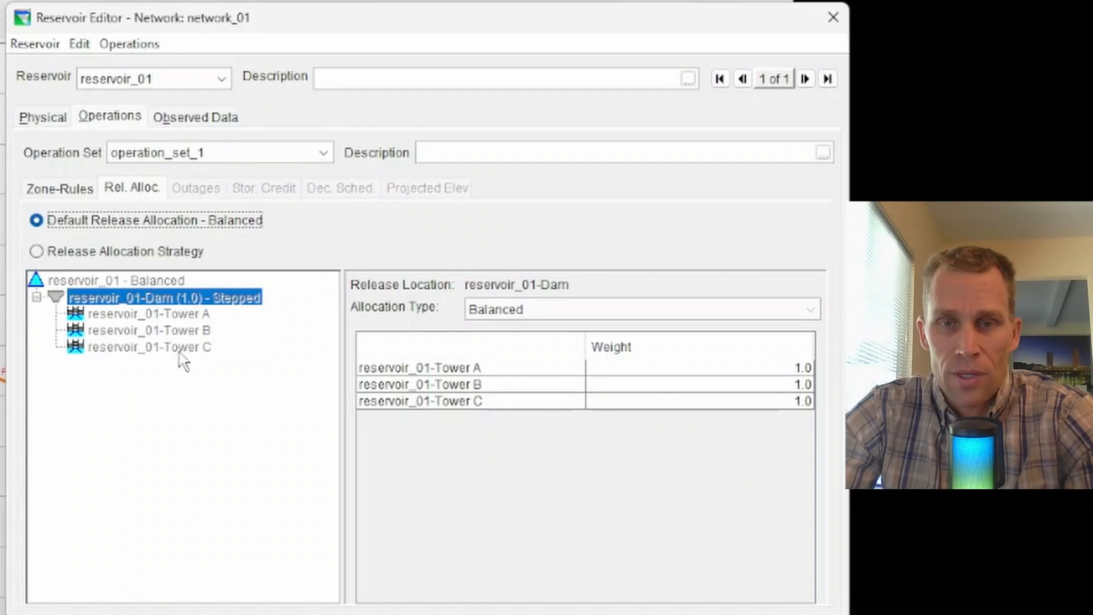
click(37, 251)
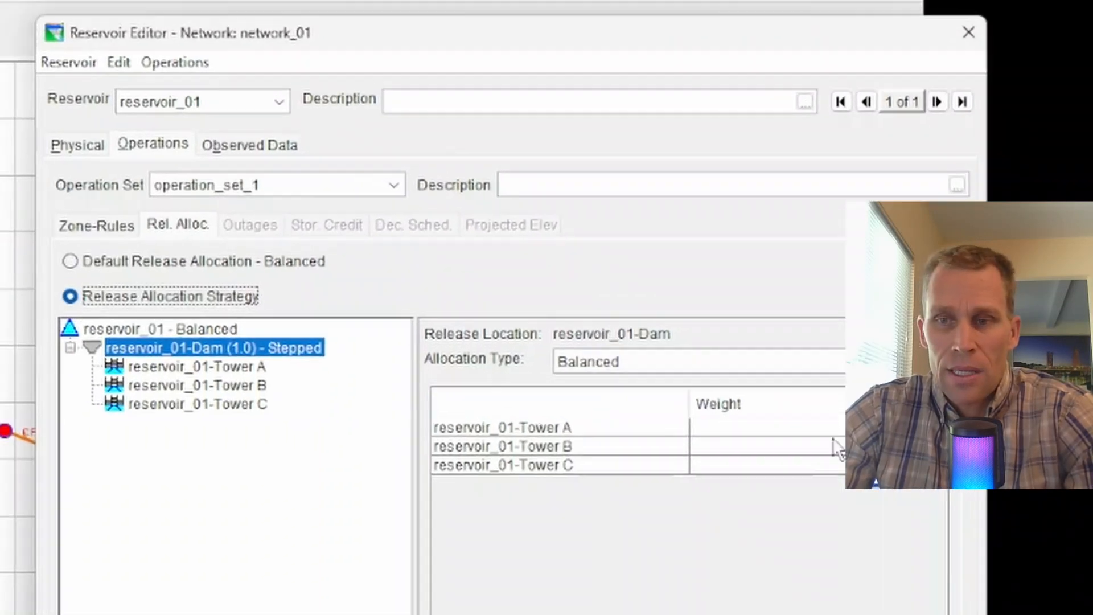
Step: Enter a Rel. Alloc. Weight of 2 for Tower A in the dam's Balanced allocation
click(854, 428)
double_click(902, 427)
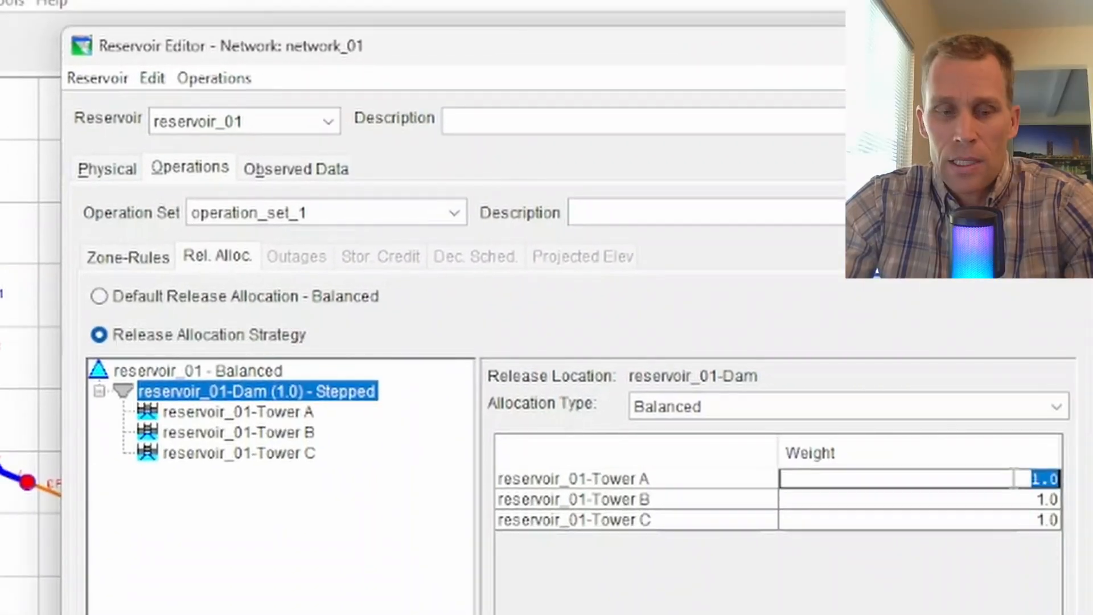
text(2)
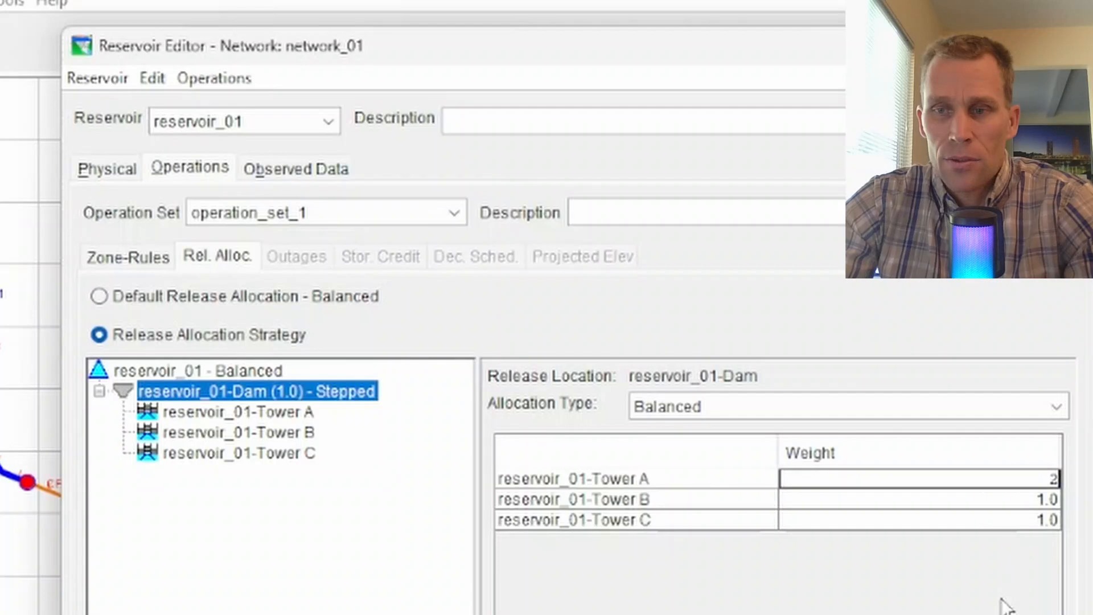
key(Return)
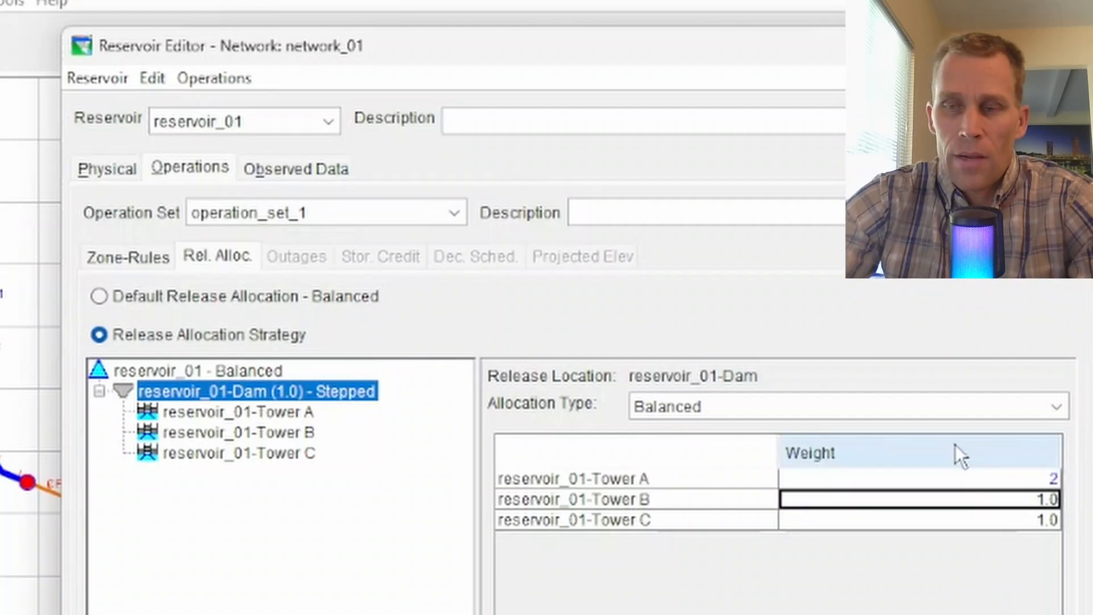
click(998, 479)
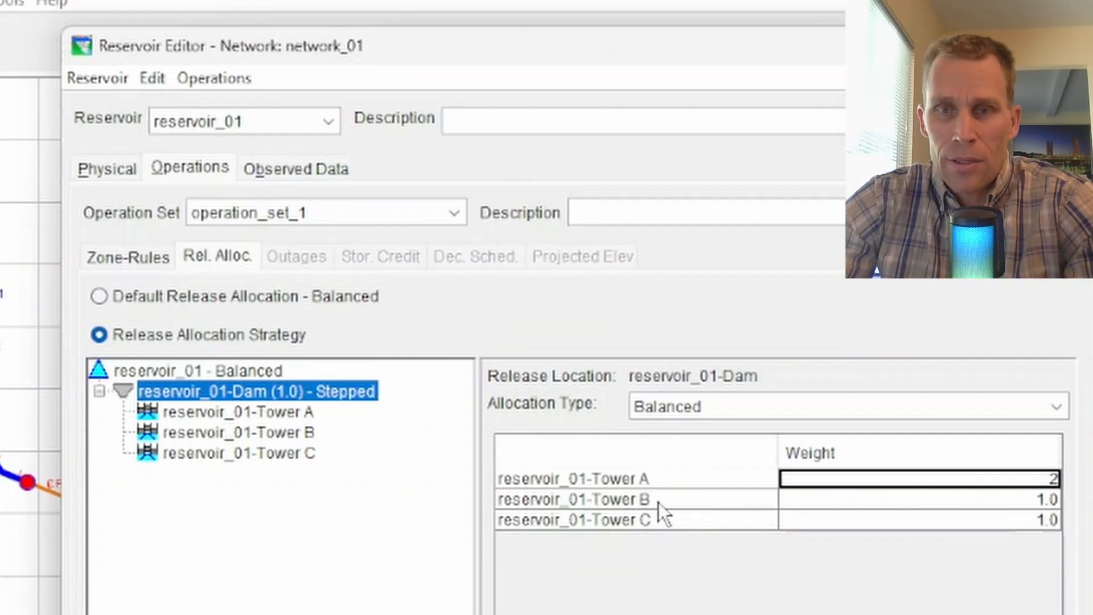
click(880, 521)
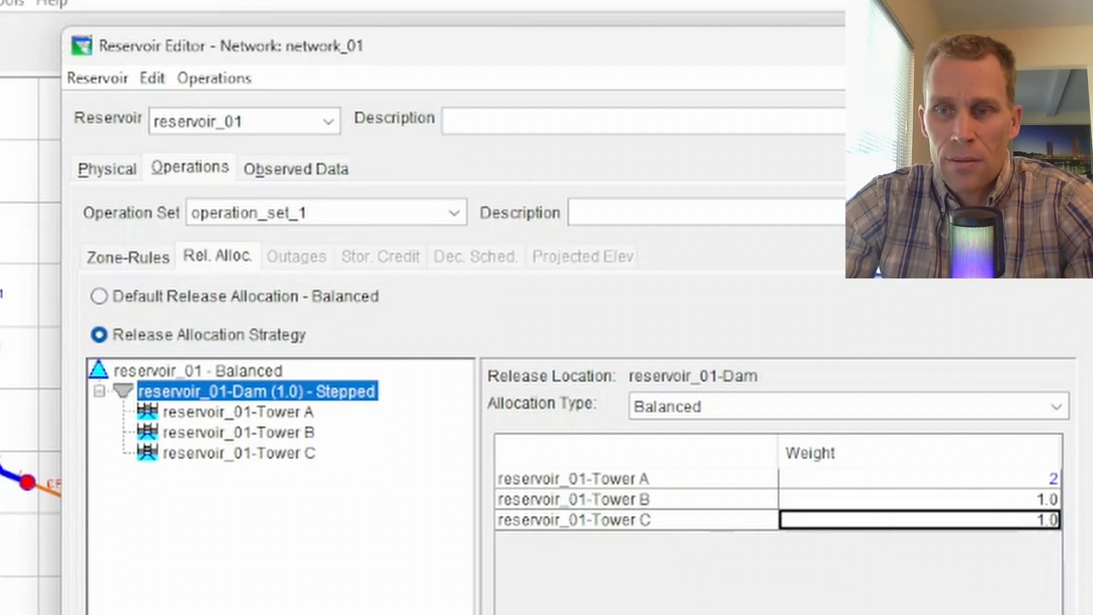
Step: Change Tower A's weight to 8, leaving Towers B and C at 1.0
click(1045, 479)
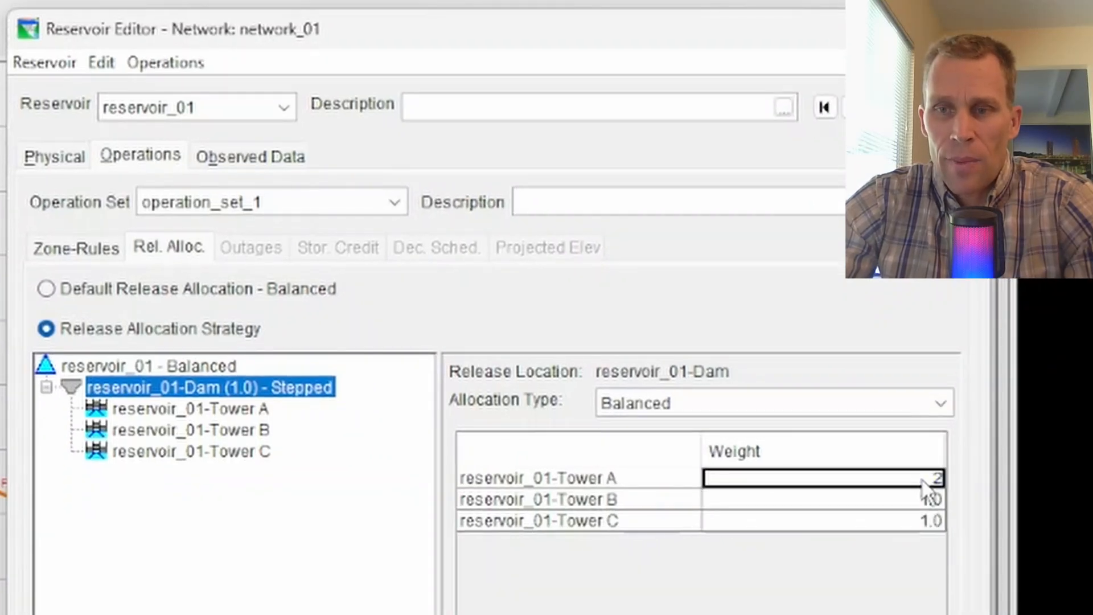
click(928, 499)
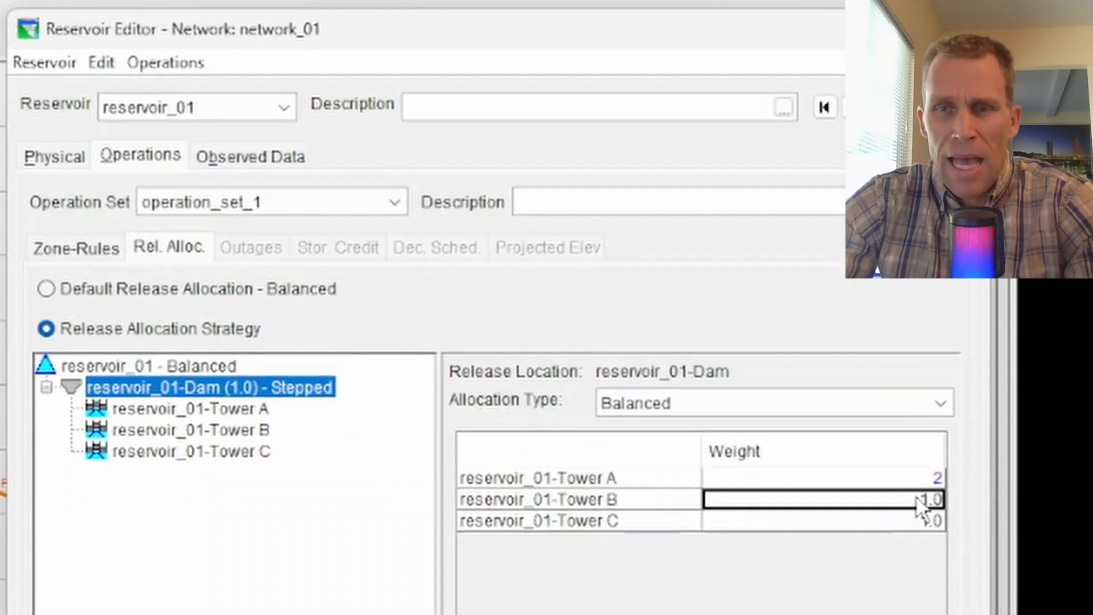
click(893, 480)
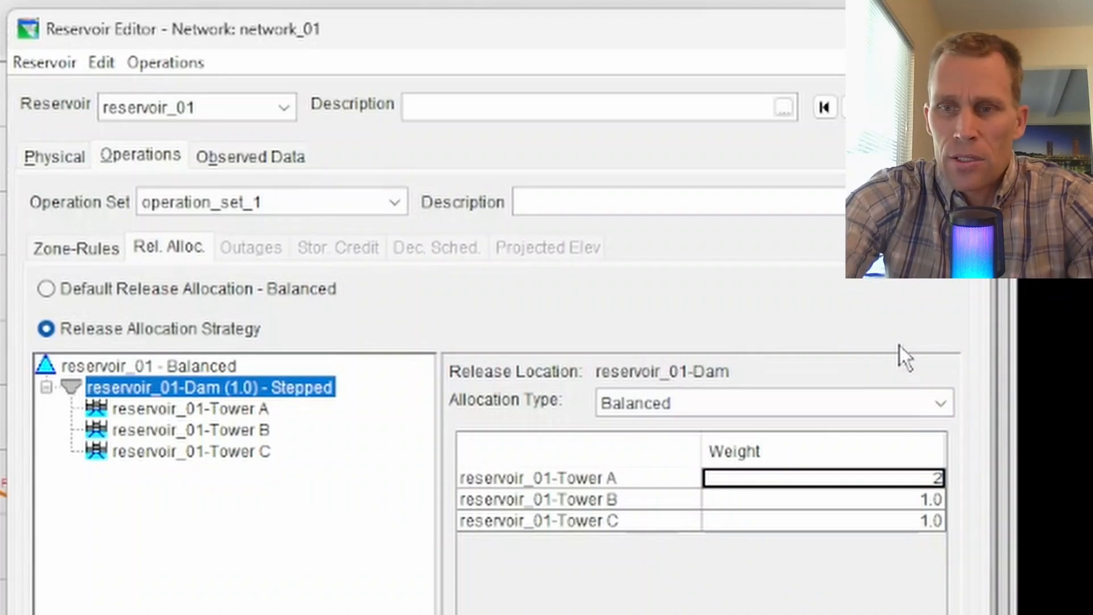
text(8)
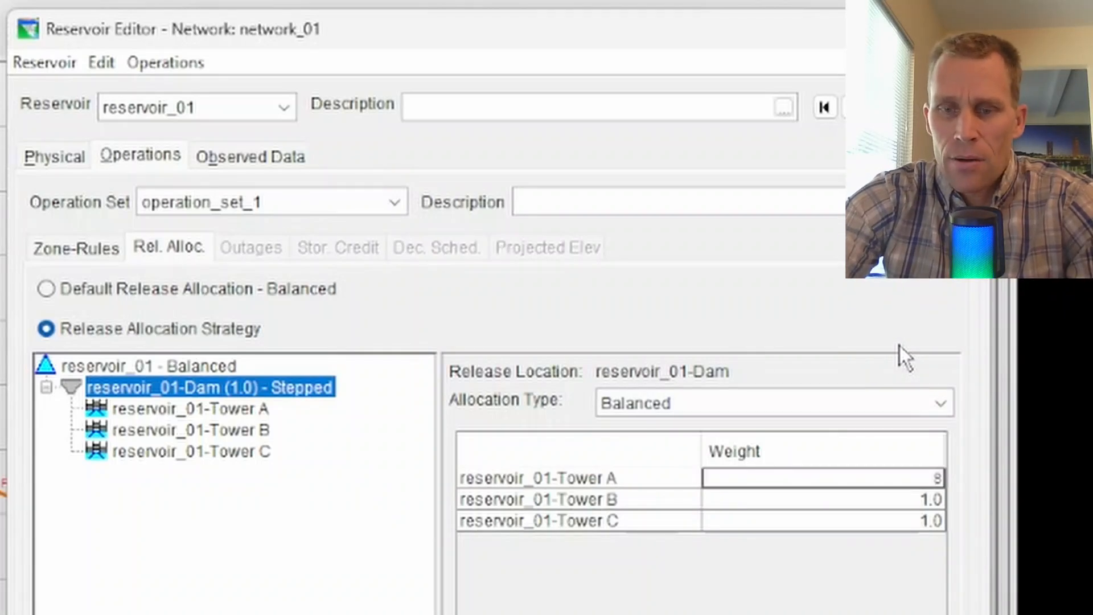
key(Return)
key(Return)
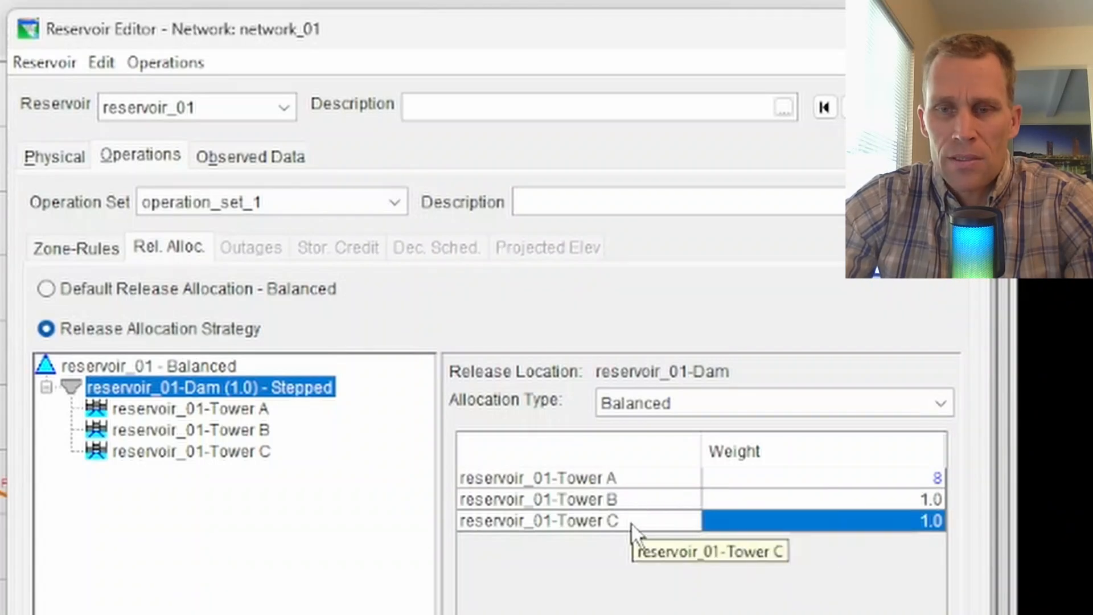
click(578, 479)
click(582, 500)
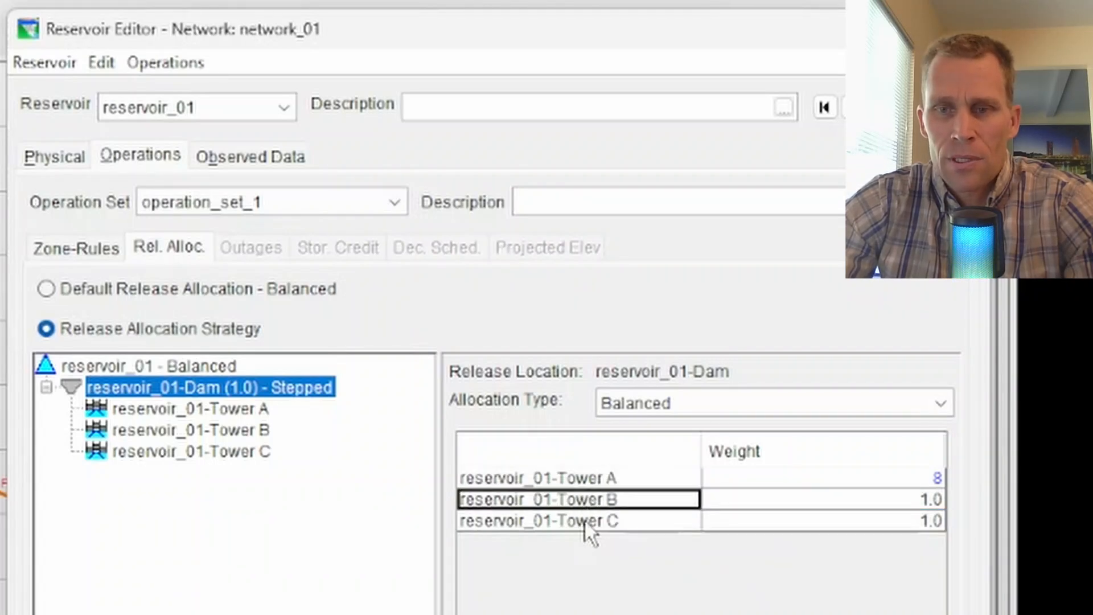
click(584, 520)
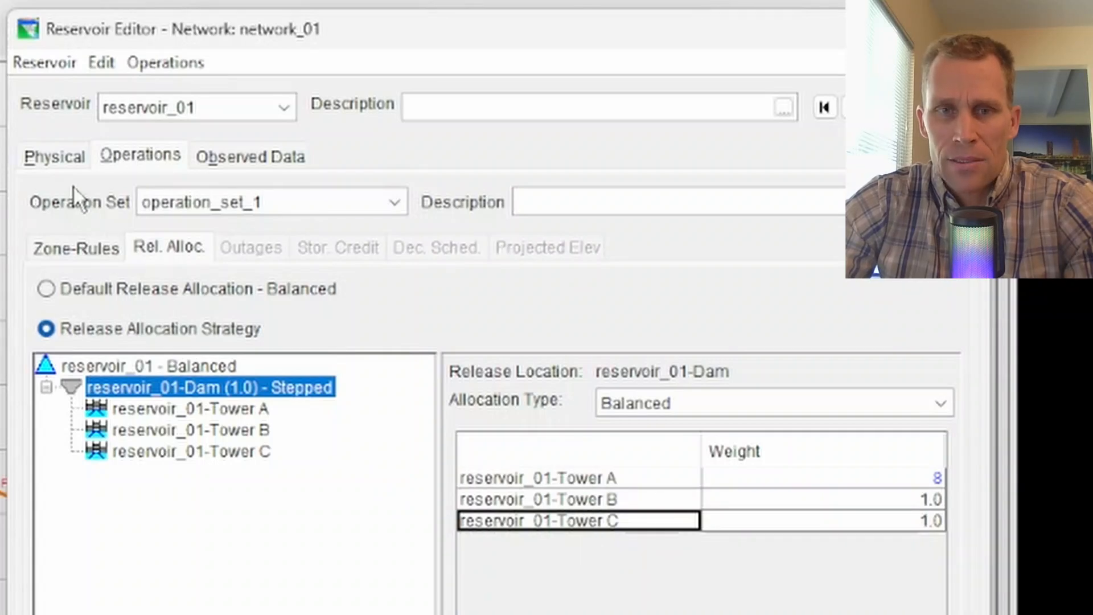
Step: Switch the dam's allocation type to Sequential, with Towers A, B and C listed in order
click(54, 157)
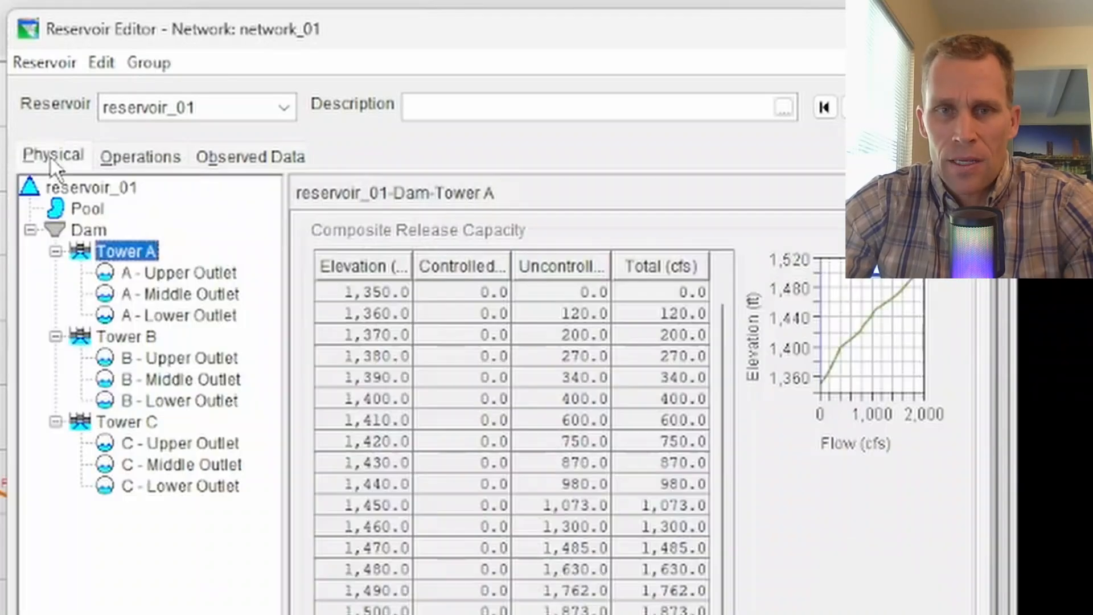
click(142, 160)
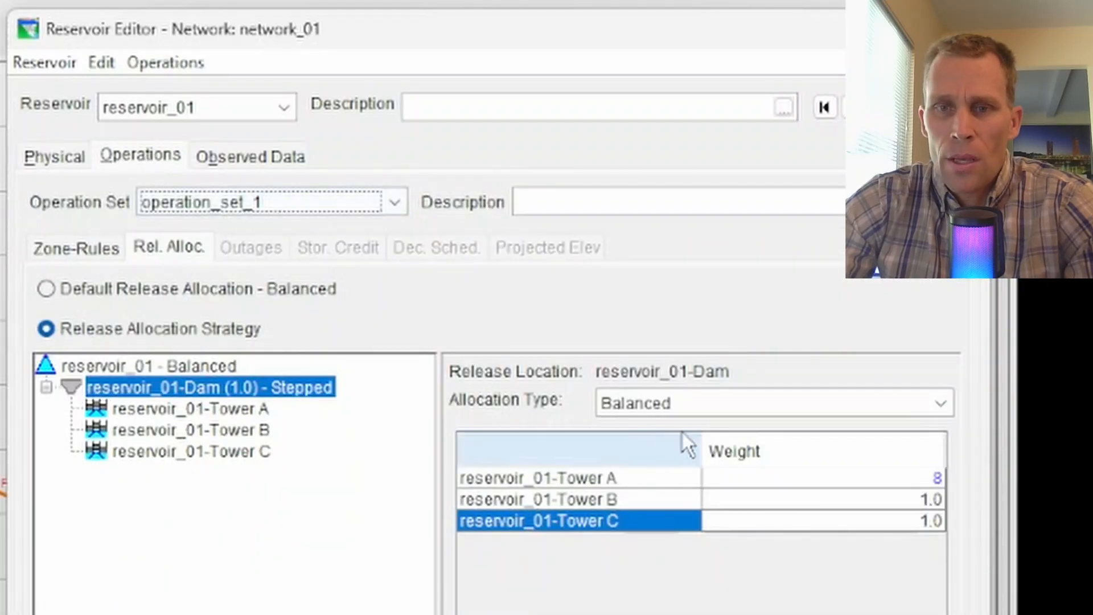
click(735, 401)
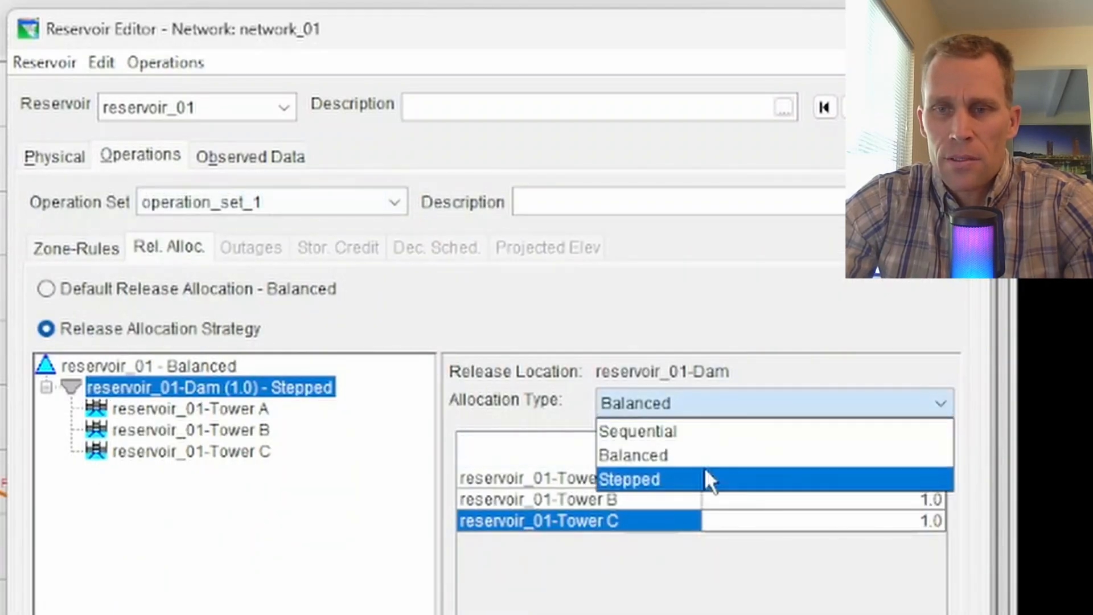
click(677, 431)
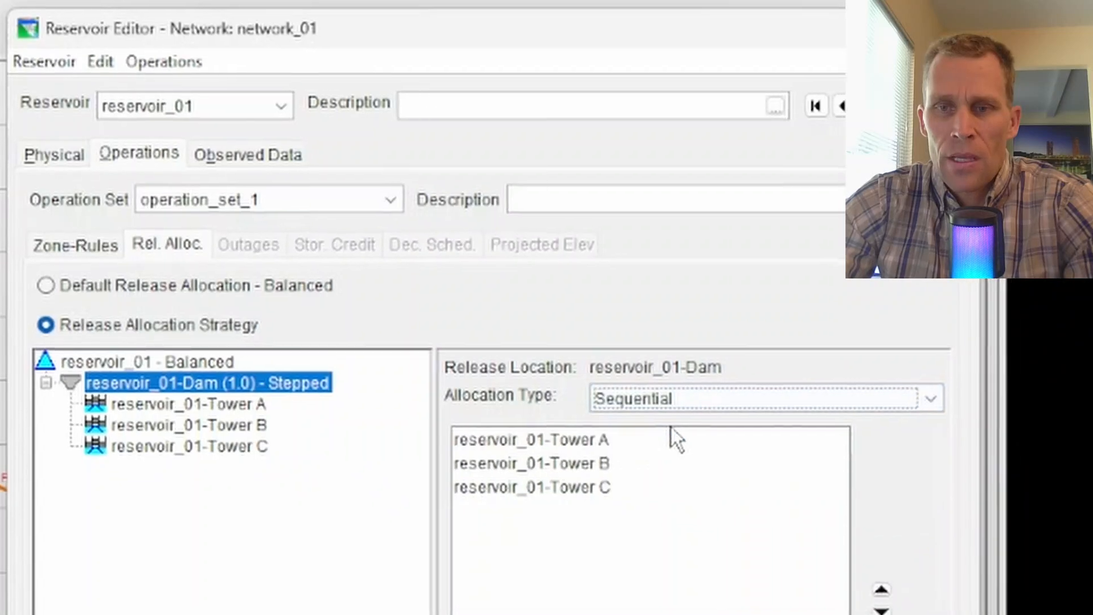
click(601, 441)
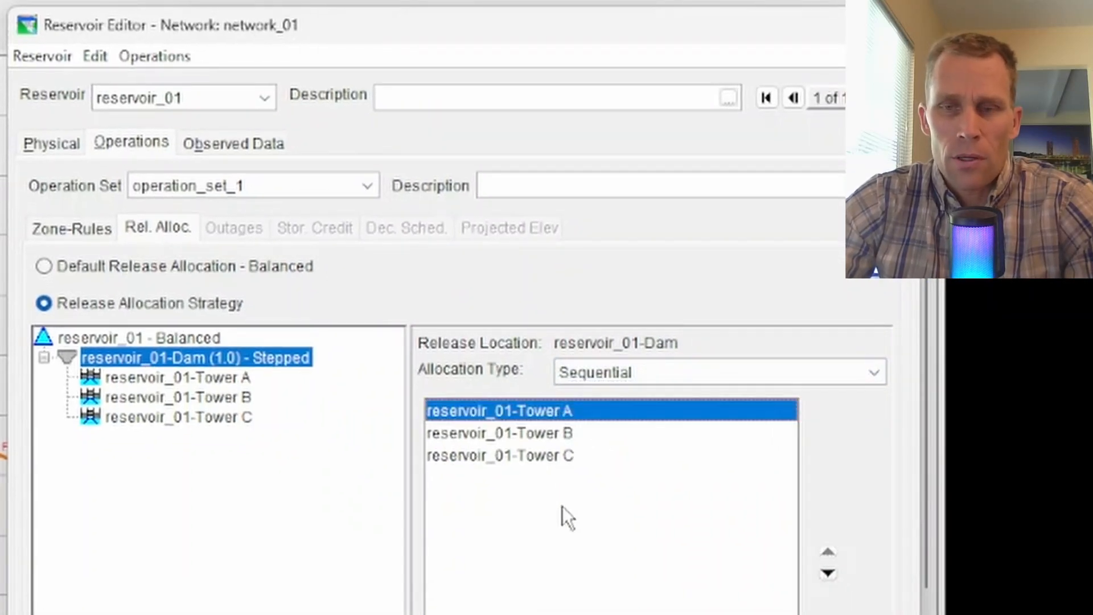
click(545, 432)
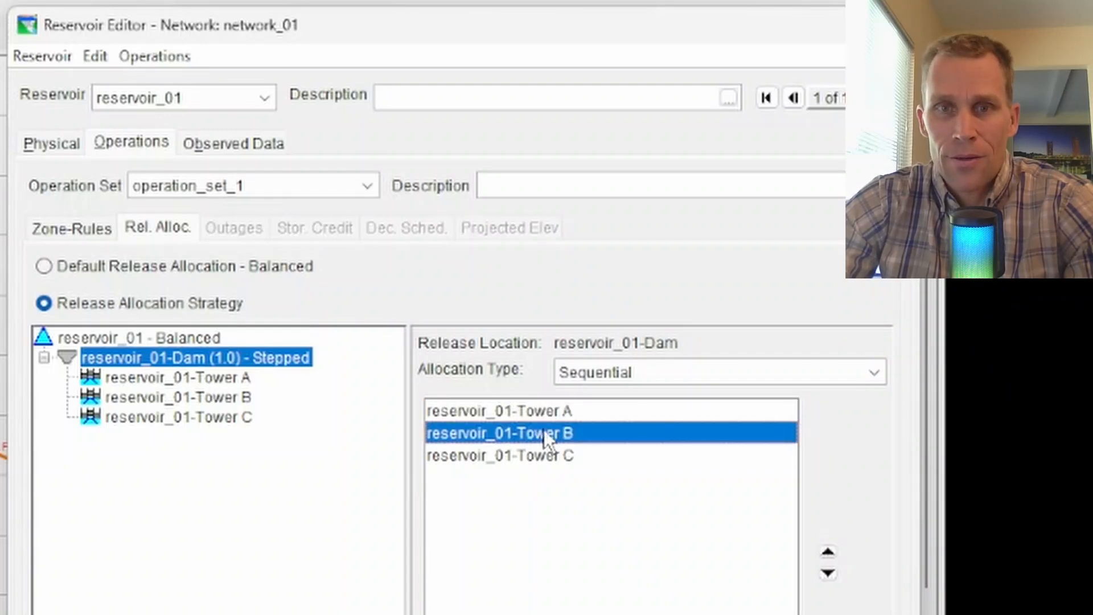
click(544, 454)
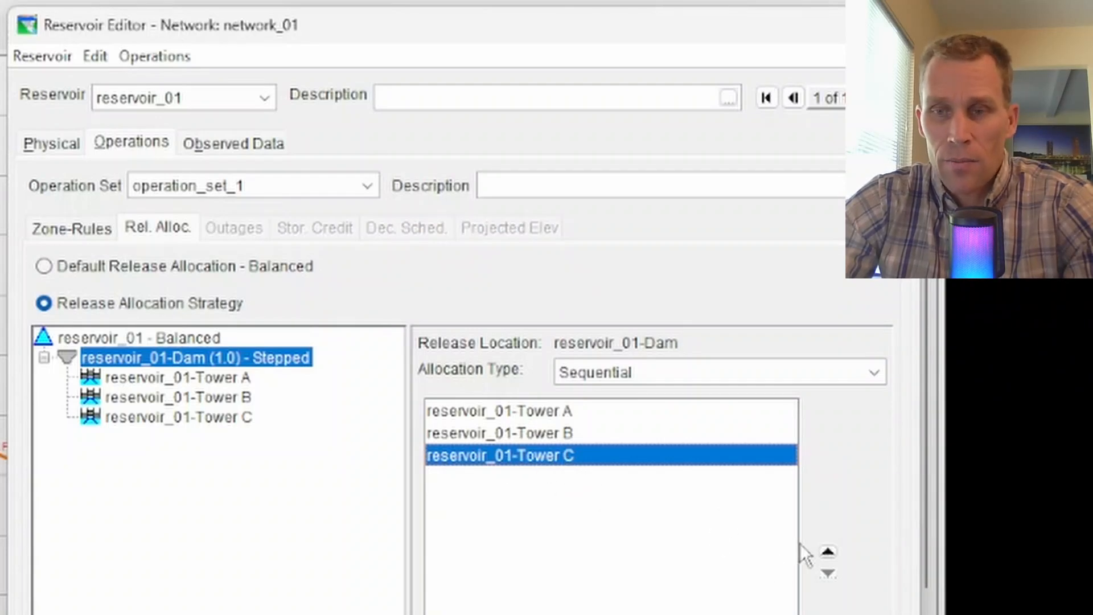
Step: Try moving Towers C and B up and down, restoring the release order A, B, C
click(828, 556)
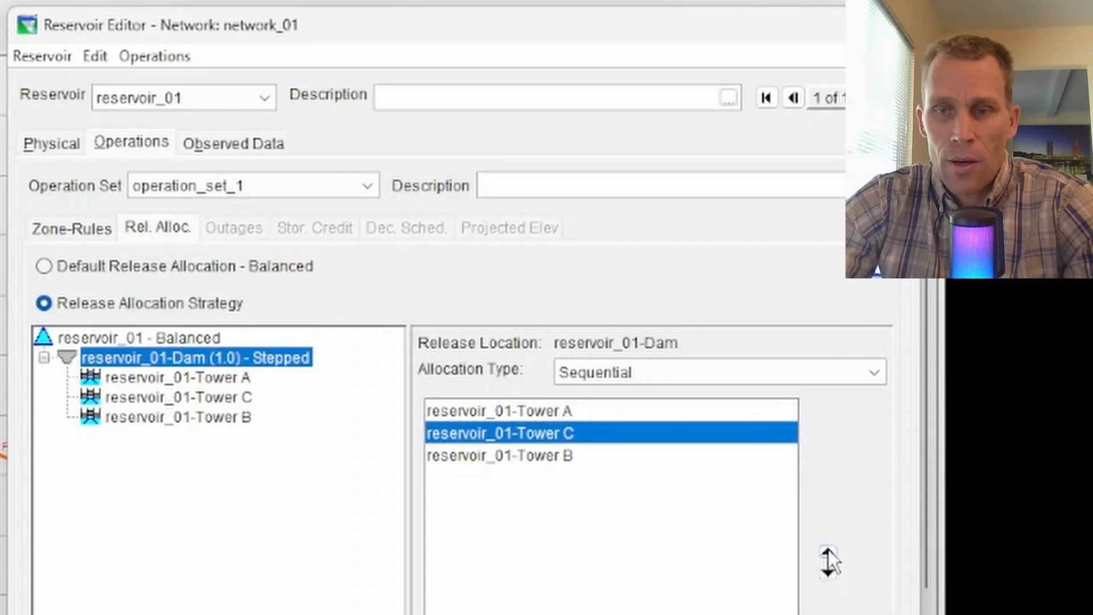
click(828, 549)
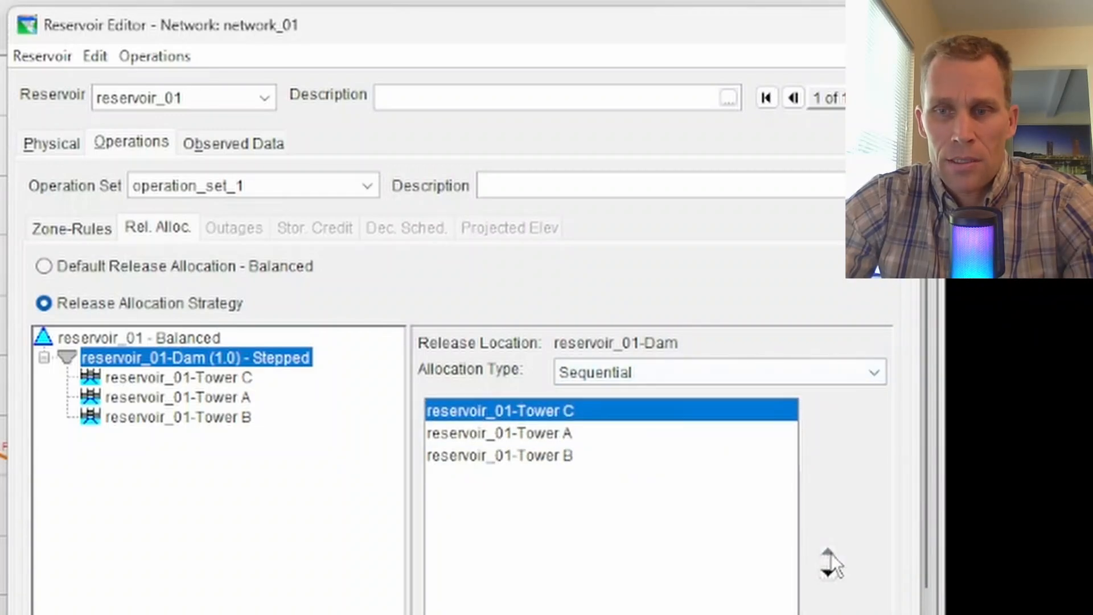
click(546, 455)
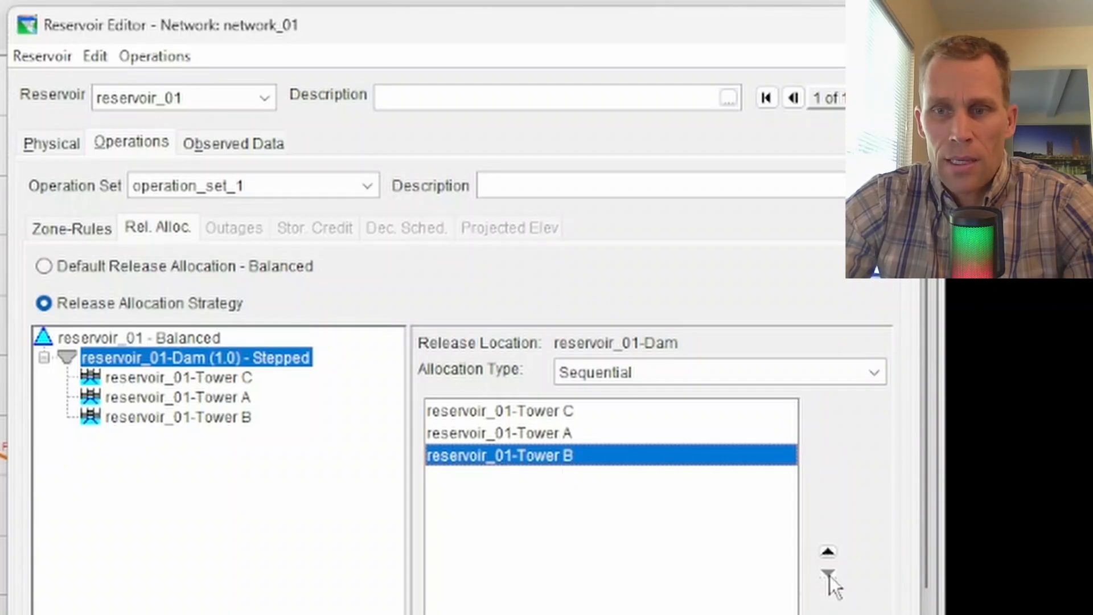
click(828, 551)
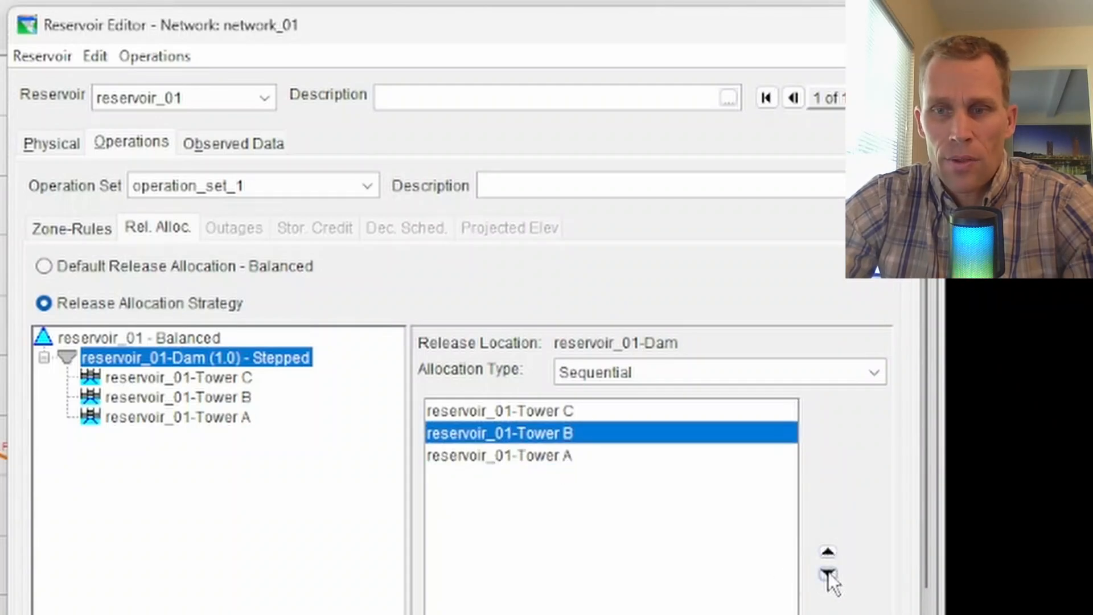
click(828, 572)
click(589, 420)
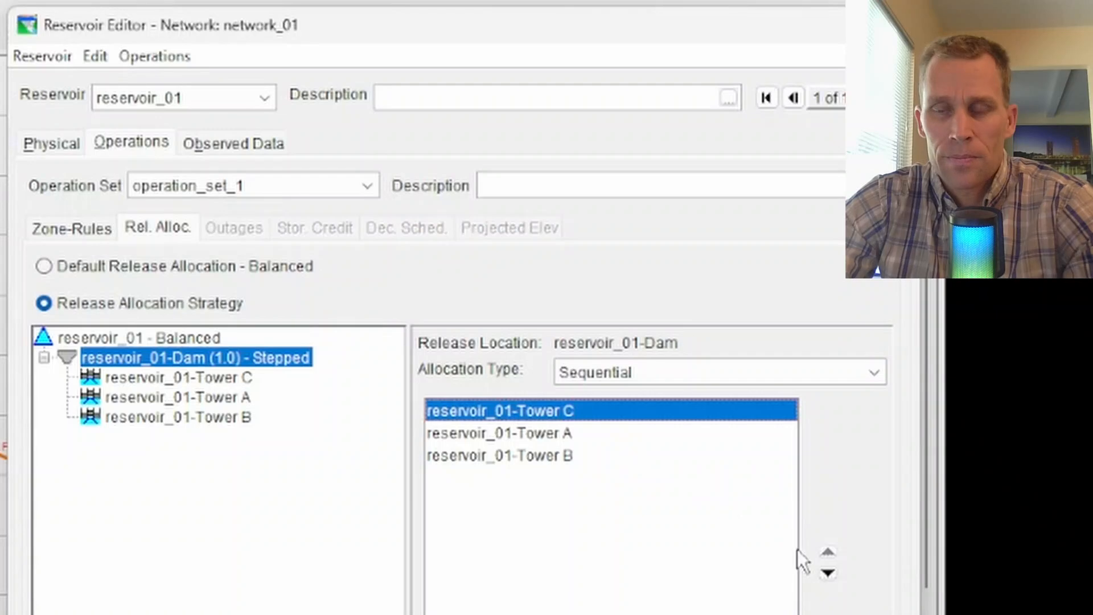
click(828, 572)
click(828, 572)
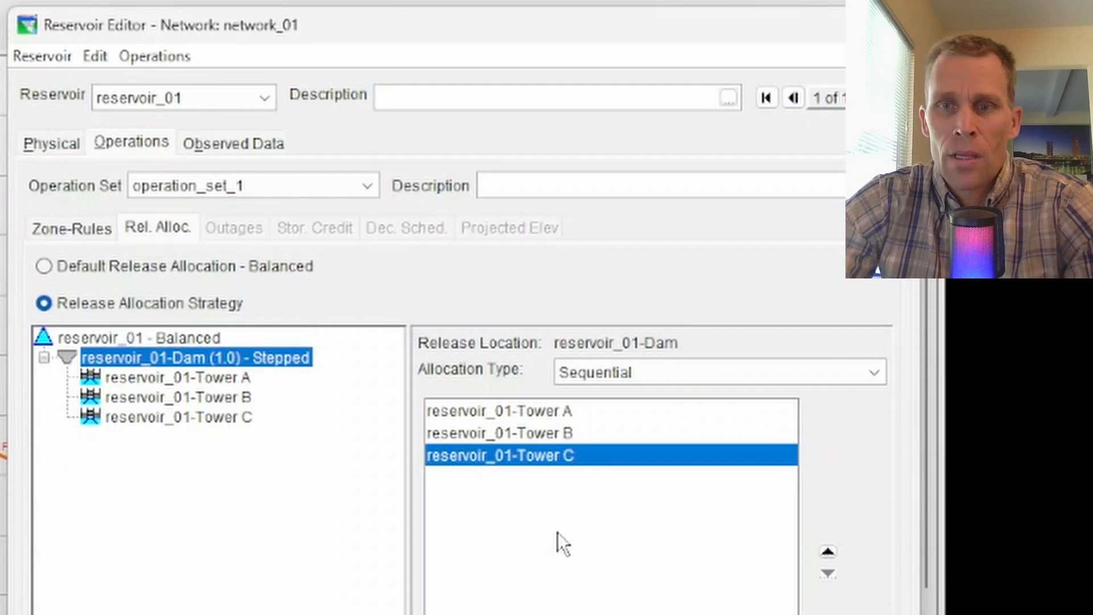
Step: Switch the dam's allocation type to Stepped and enter 100 in an empty Tower A row
click(632, 373)
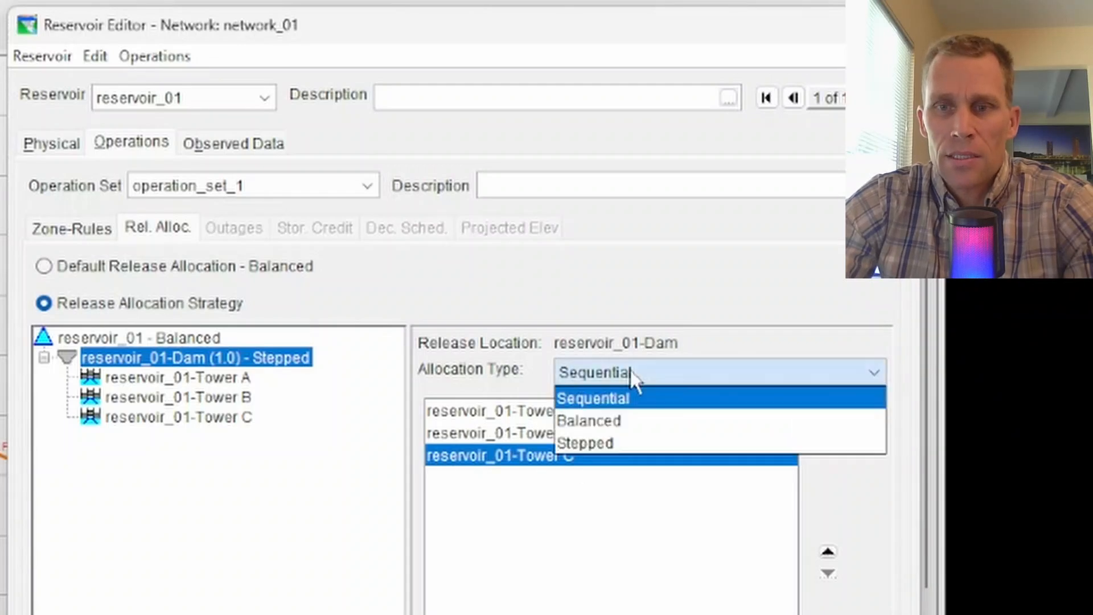
click(620, 442)
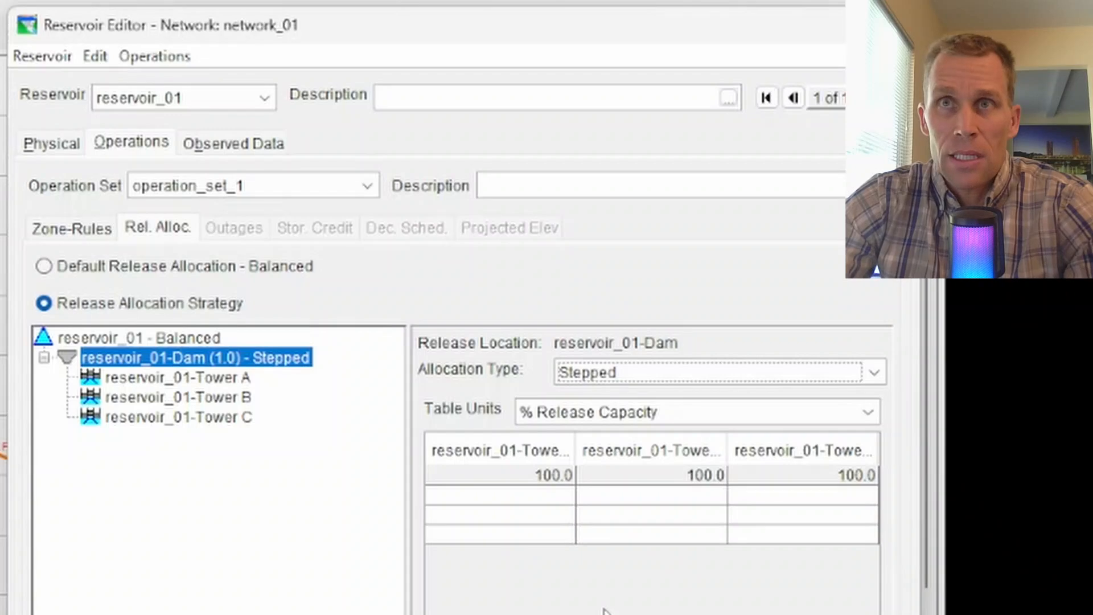
click(541, 532)
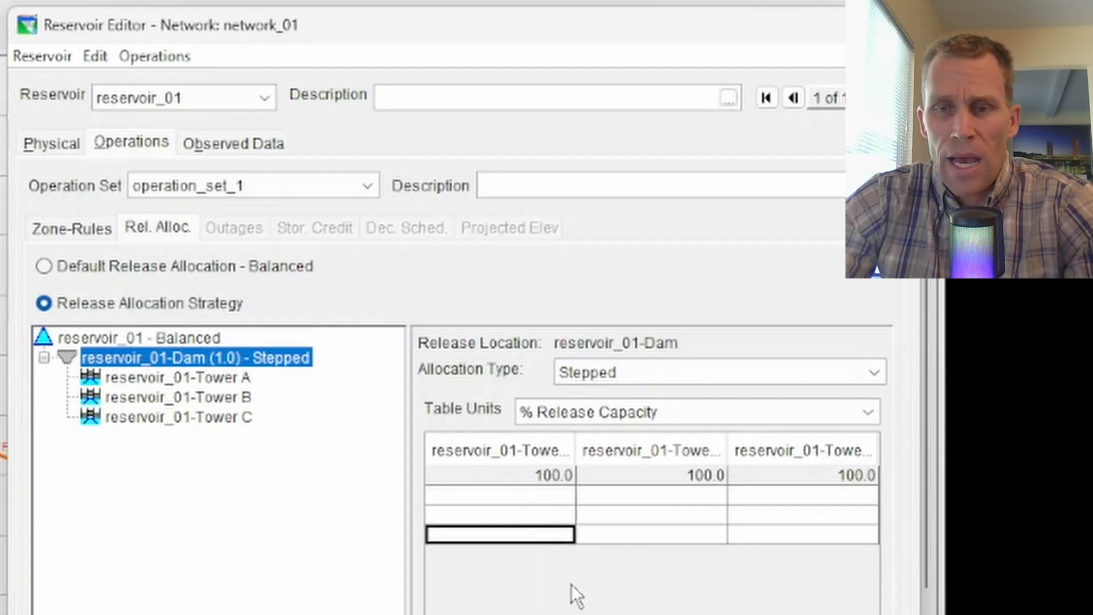
text(1)
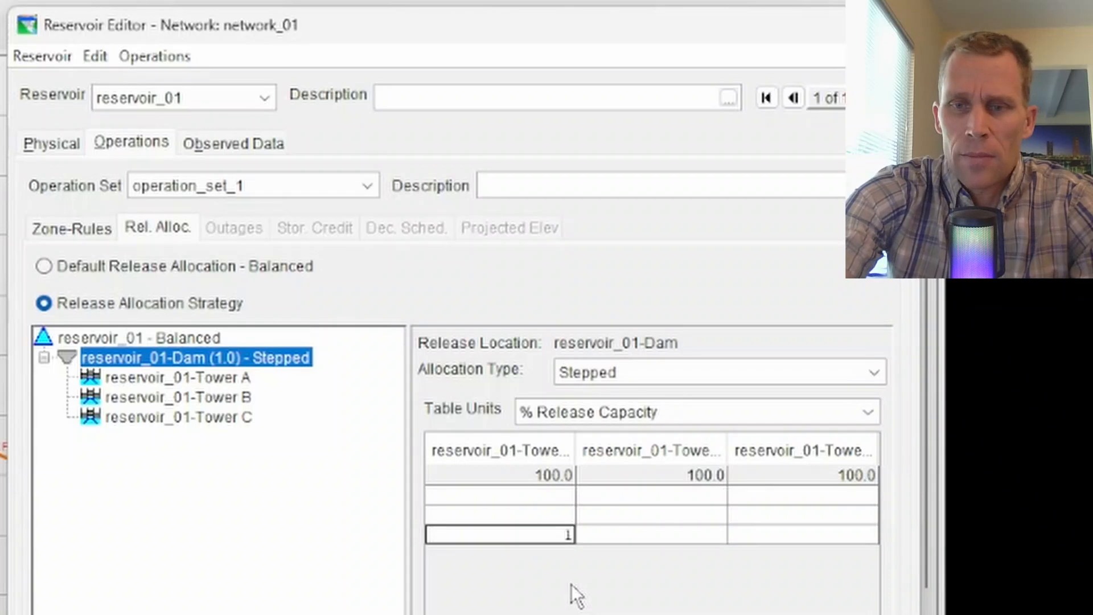
text(00)
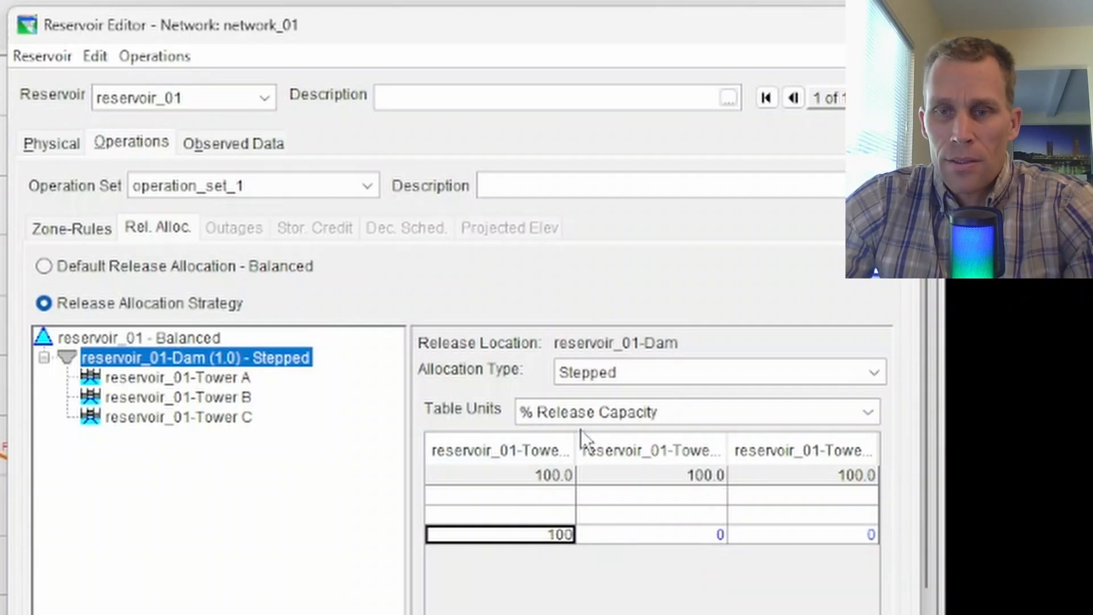
Step: Widen the Reservoir Editor and fill the remaining Tower A cells with 100
drag(922, 504, 1019, 506)
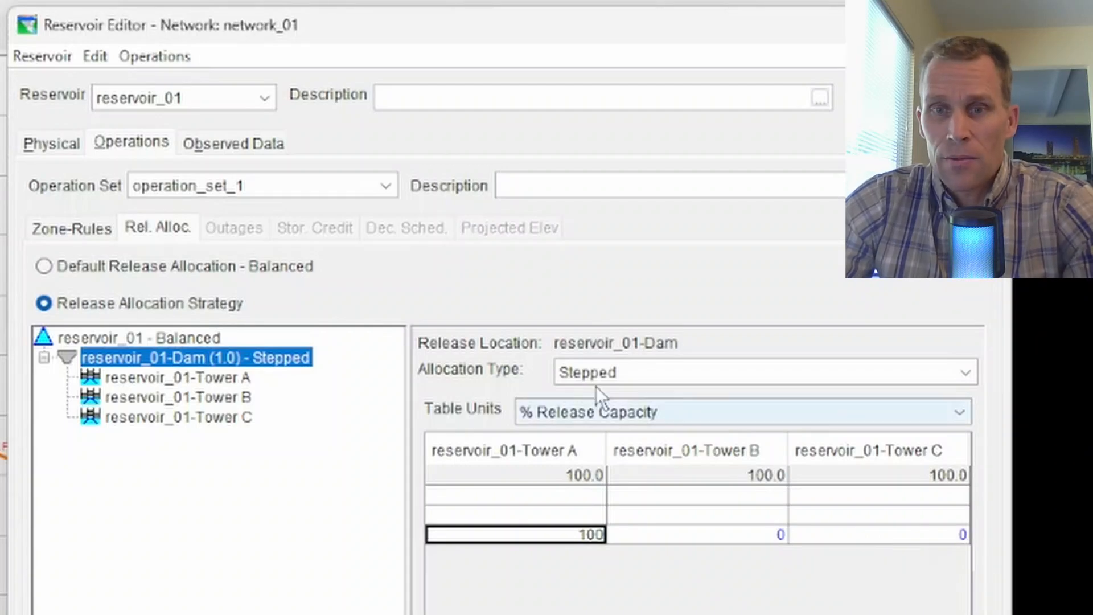
click(550, 511)
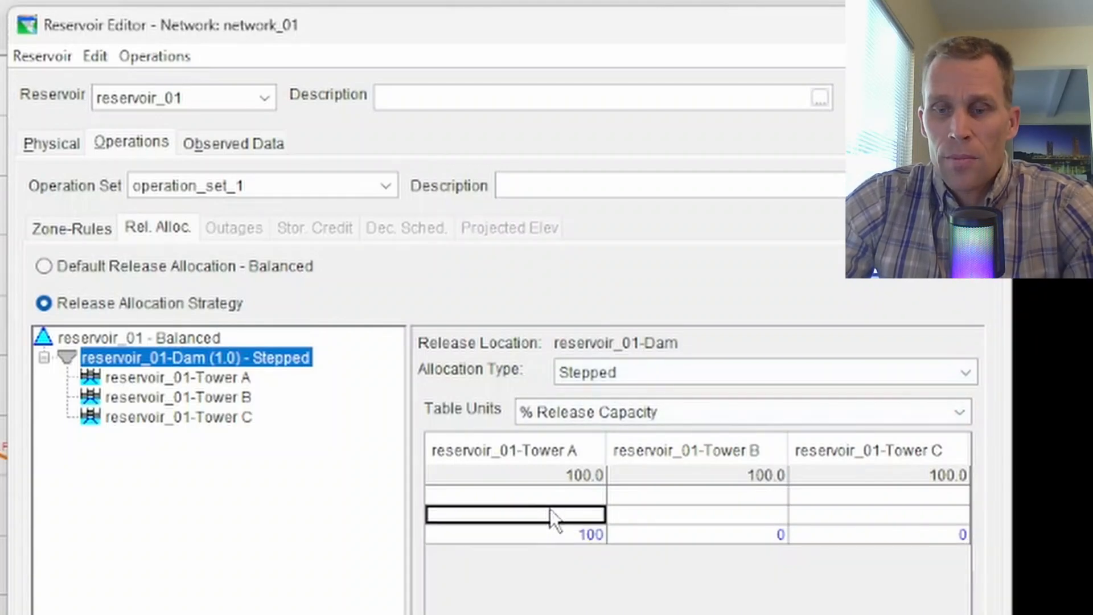
text(100)
key(Up)
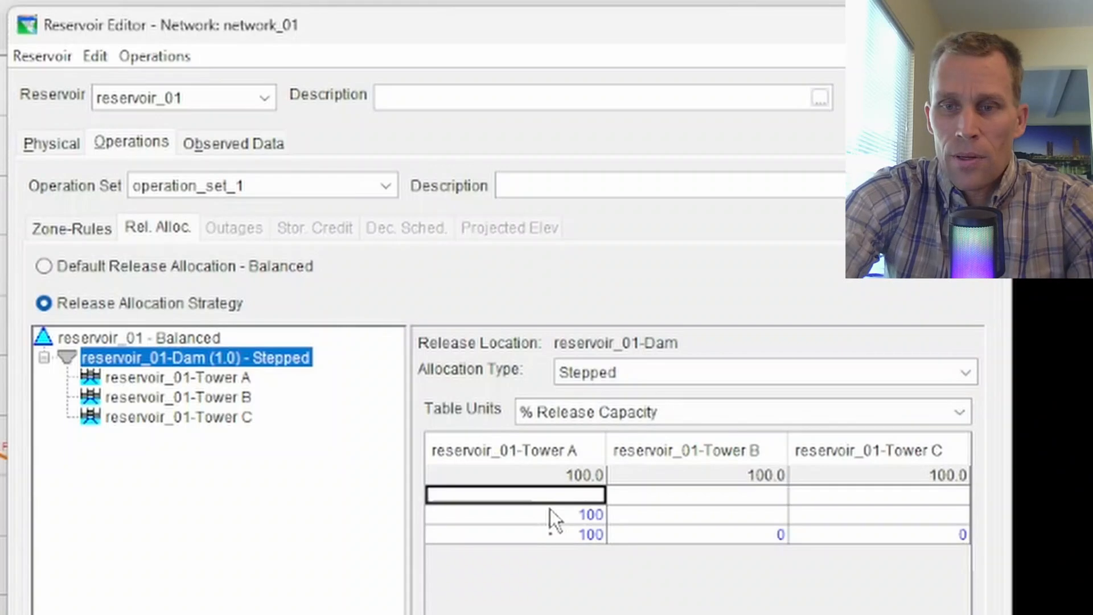
text(100)
key(Return)
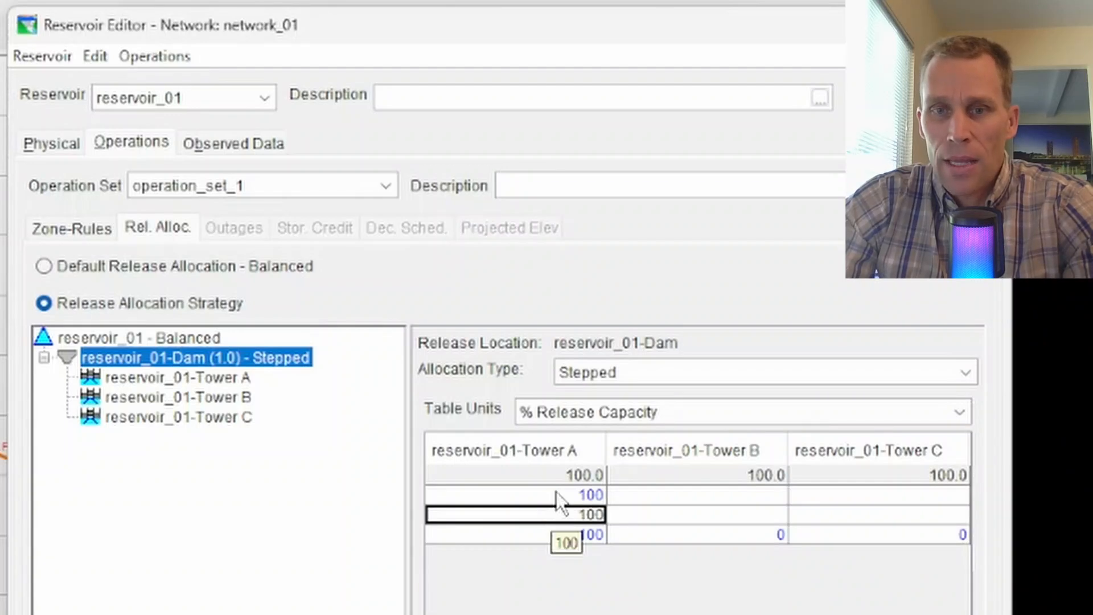
click(45, 138)
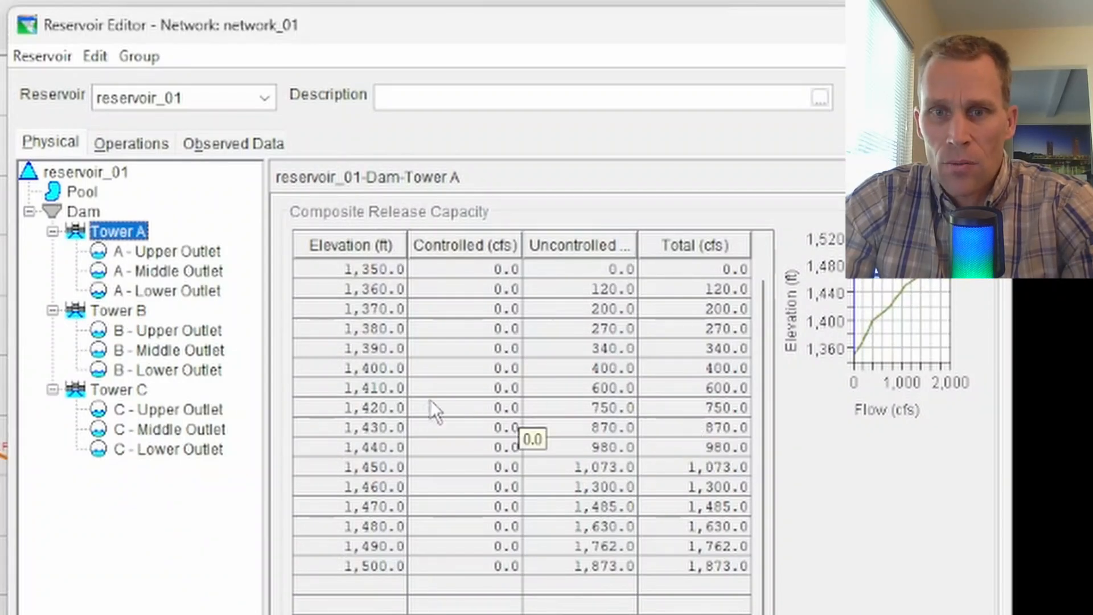
key(Down)
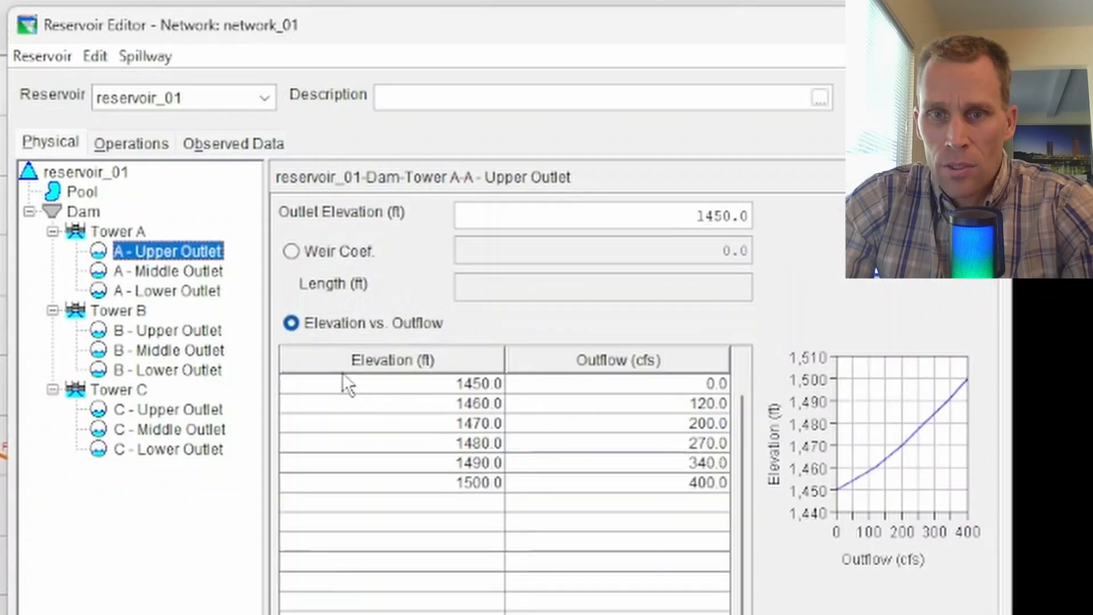
click(114, 236)
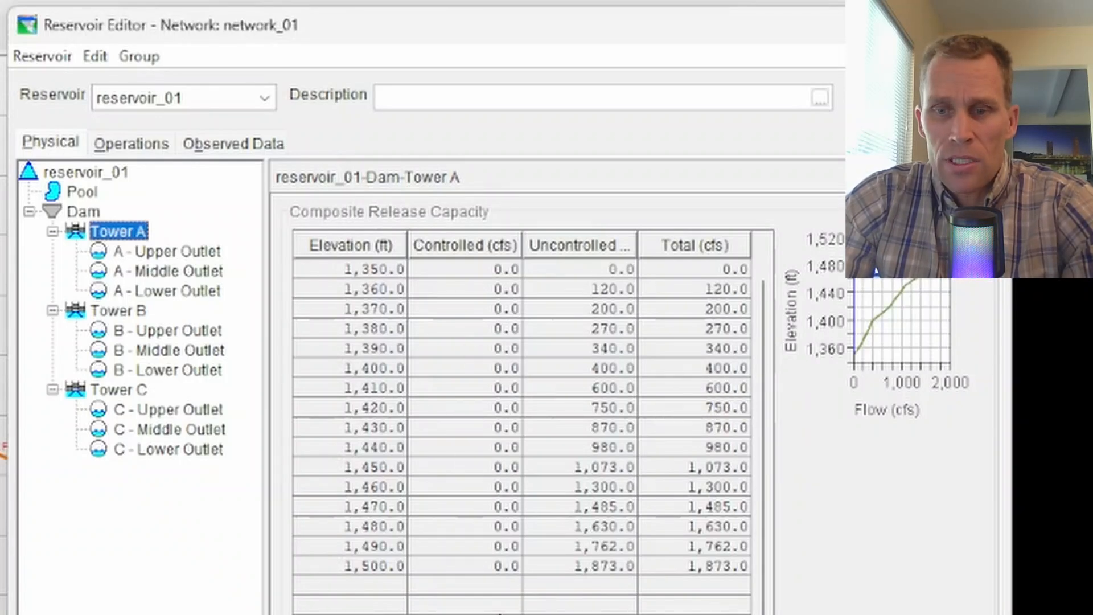
Step: Reopen the release allocation table and enter 50 for Tower B and 0 for Tower C in the middle row
click(147, 146)
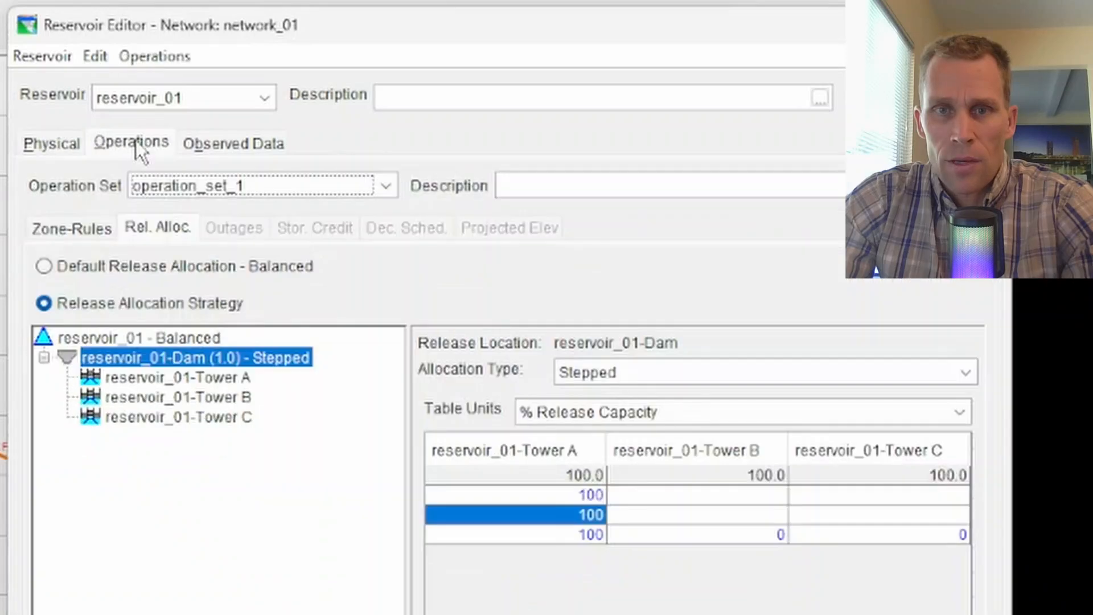
click(158, 228)
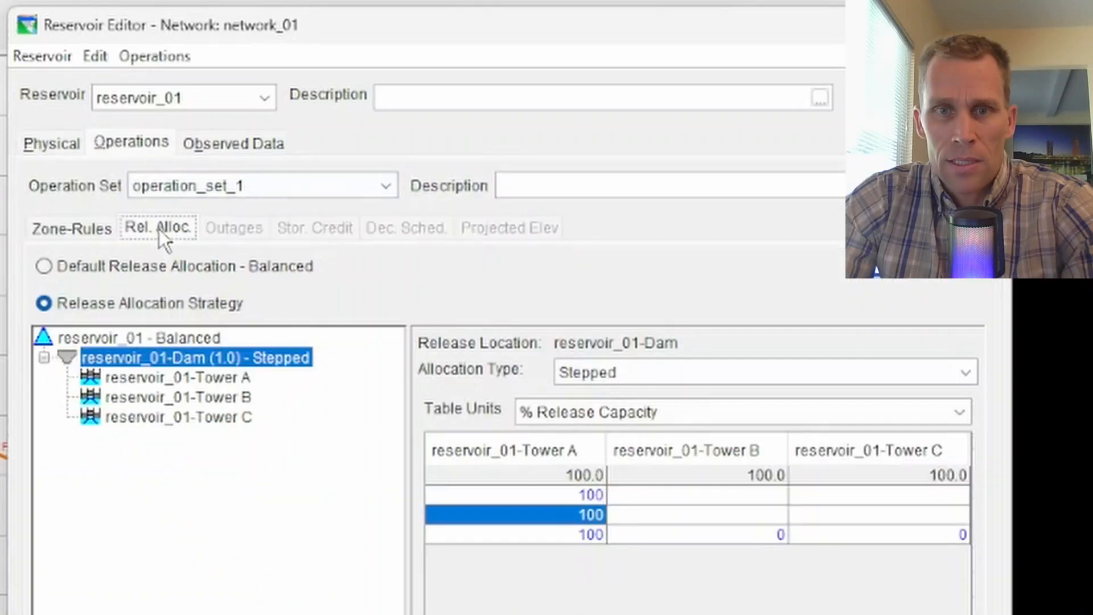
click(744, 514)
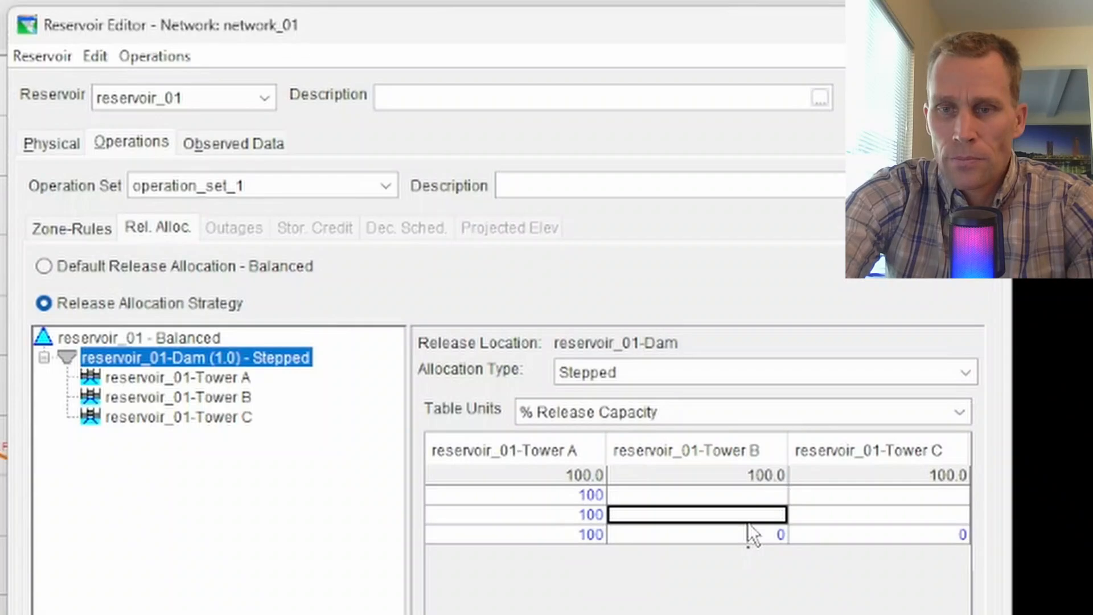
text(50)
key(Tab)
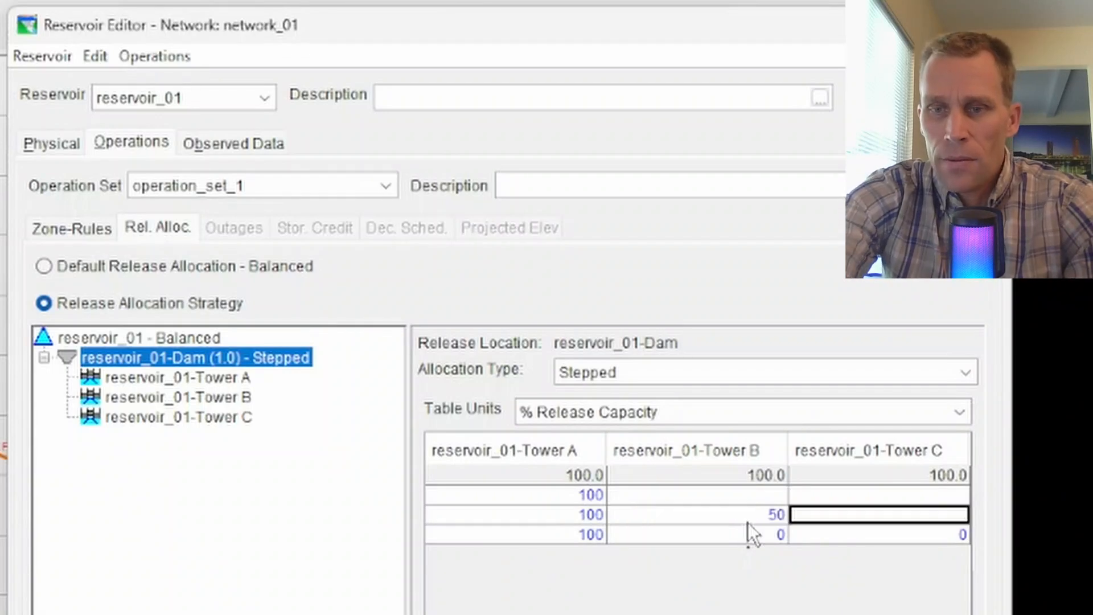
text(0)
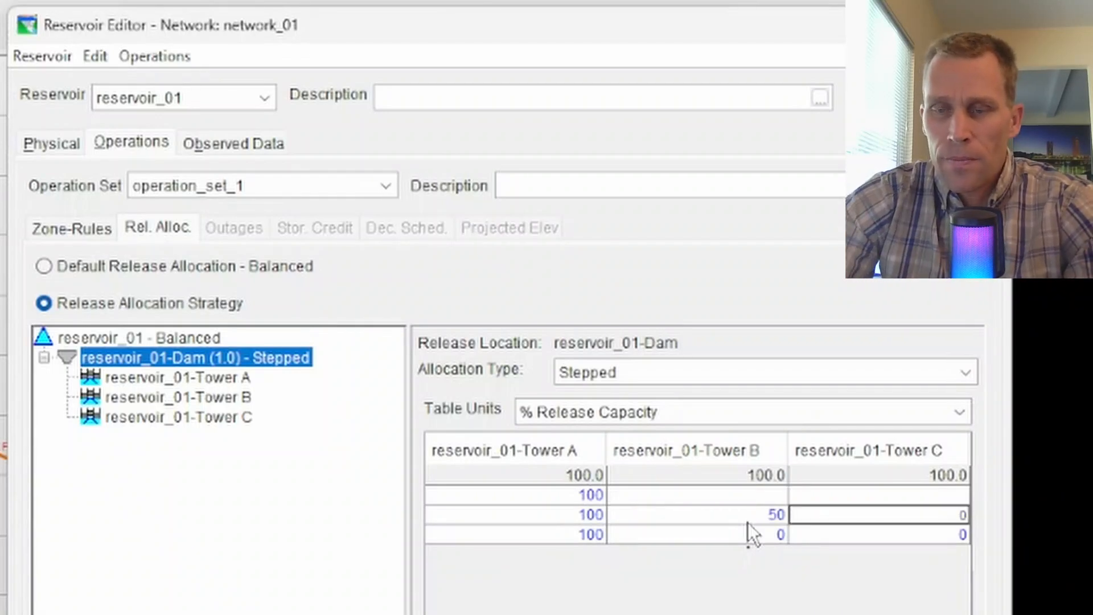
Step: Complete Tower B (100, 50, 0) and Tower C (50, 50, 0), keeping the allocation type Stepped
click(718, 498)
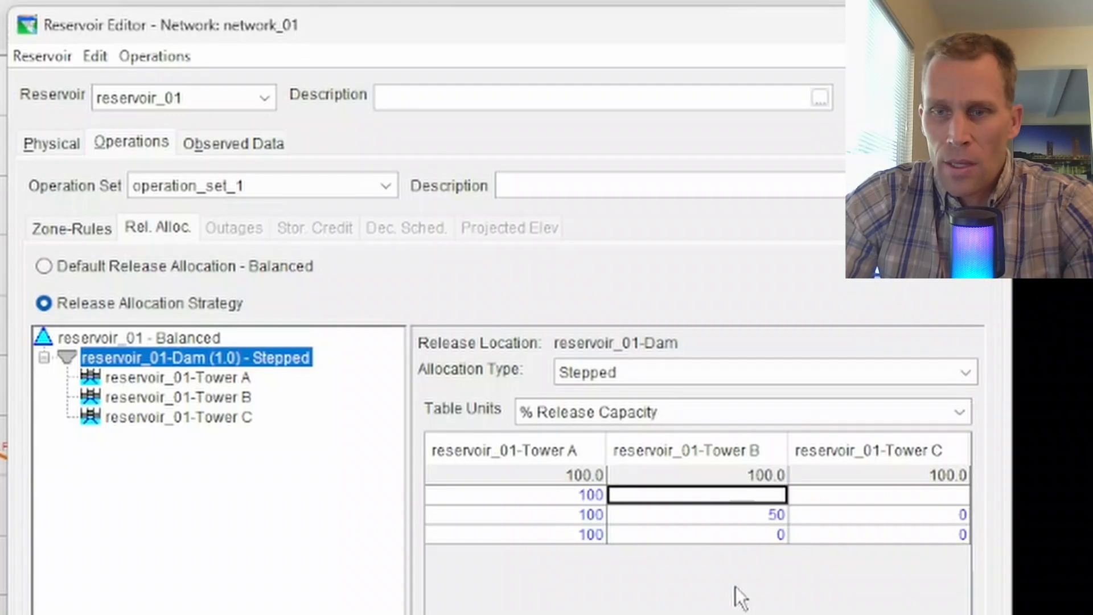
click(757, 516)
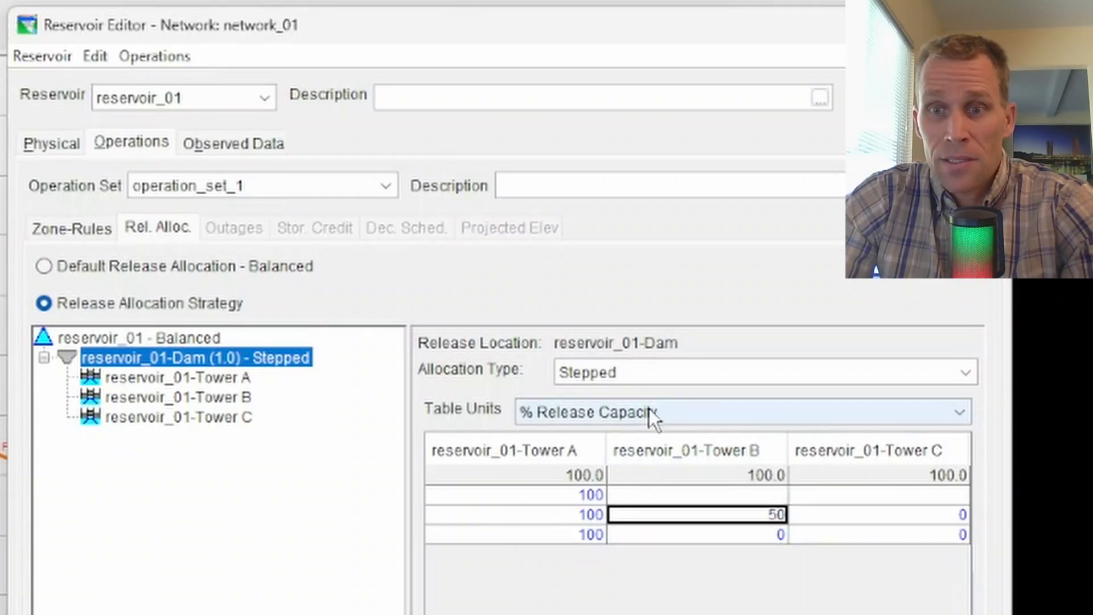
click(842, 515)
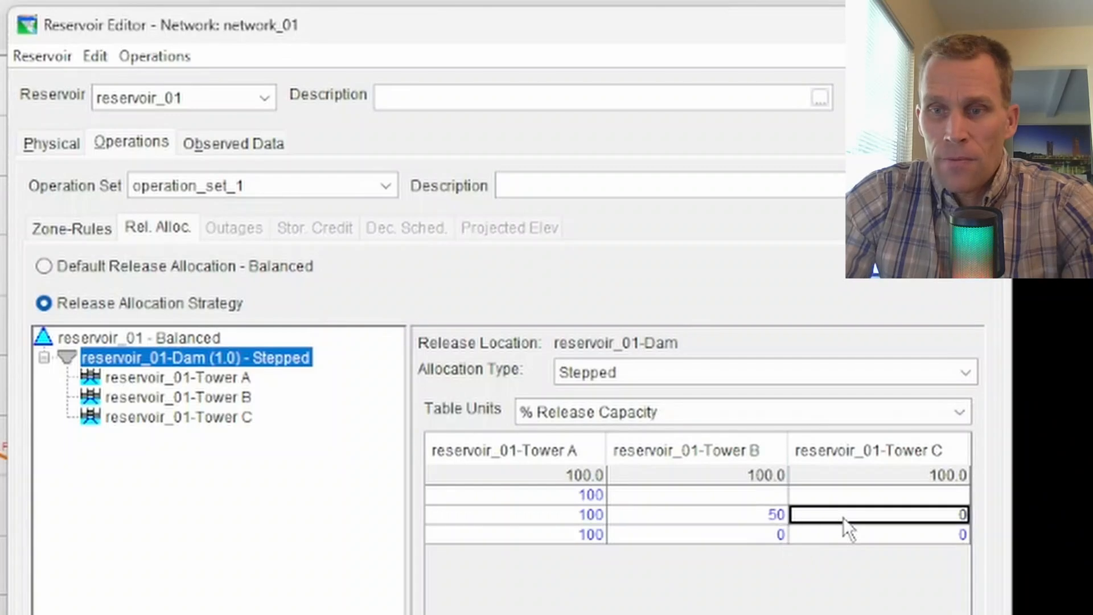
text(50)
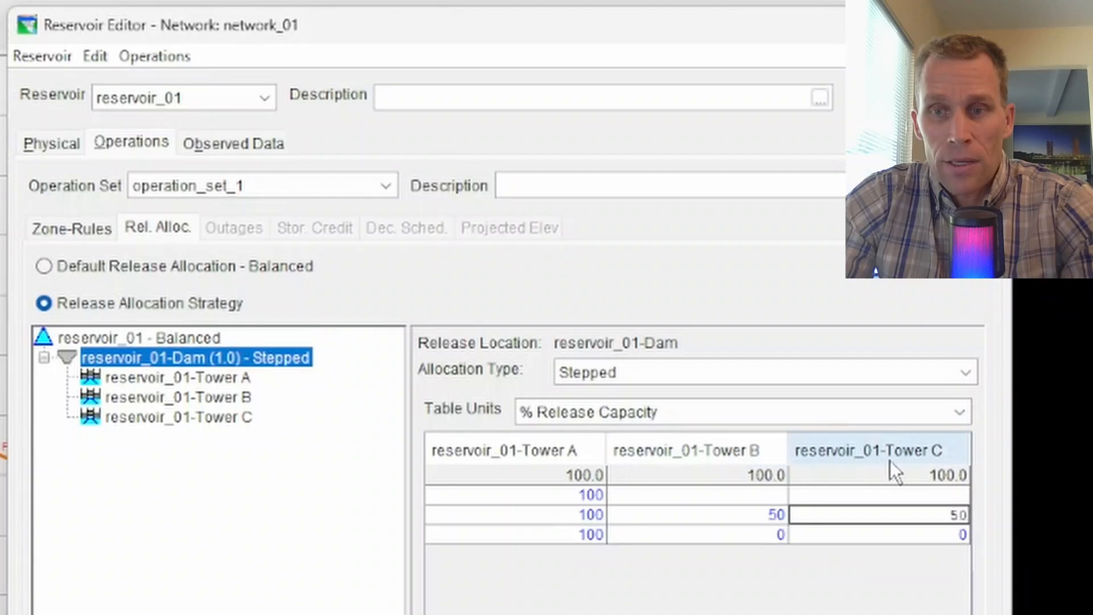
click(737, 511)
click(739, 495)
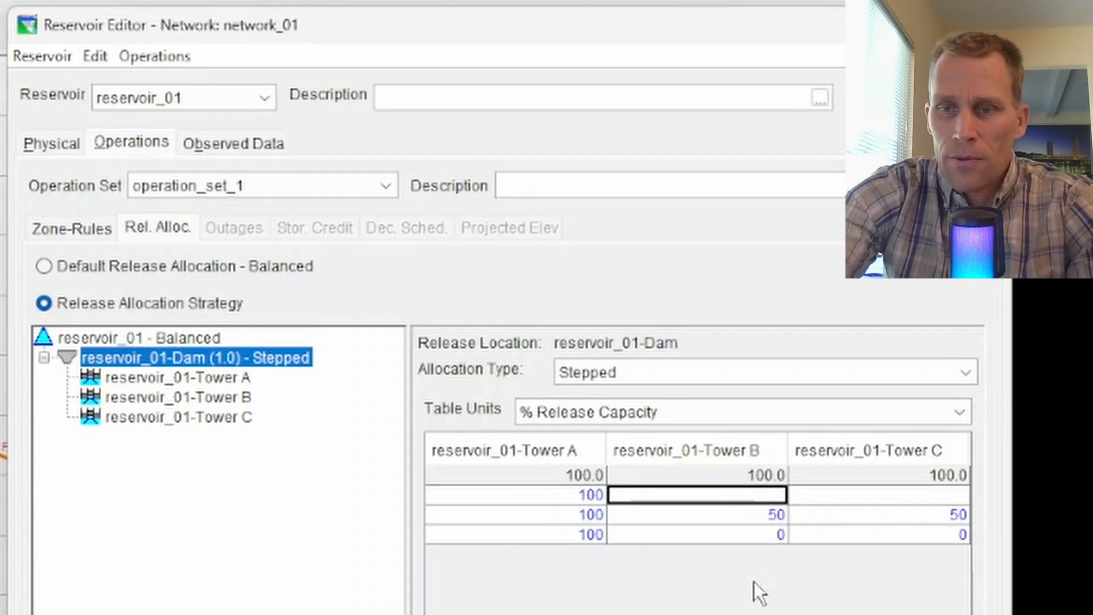
key(Down)
key(Right)
text(0)
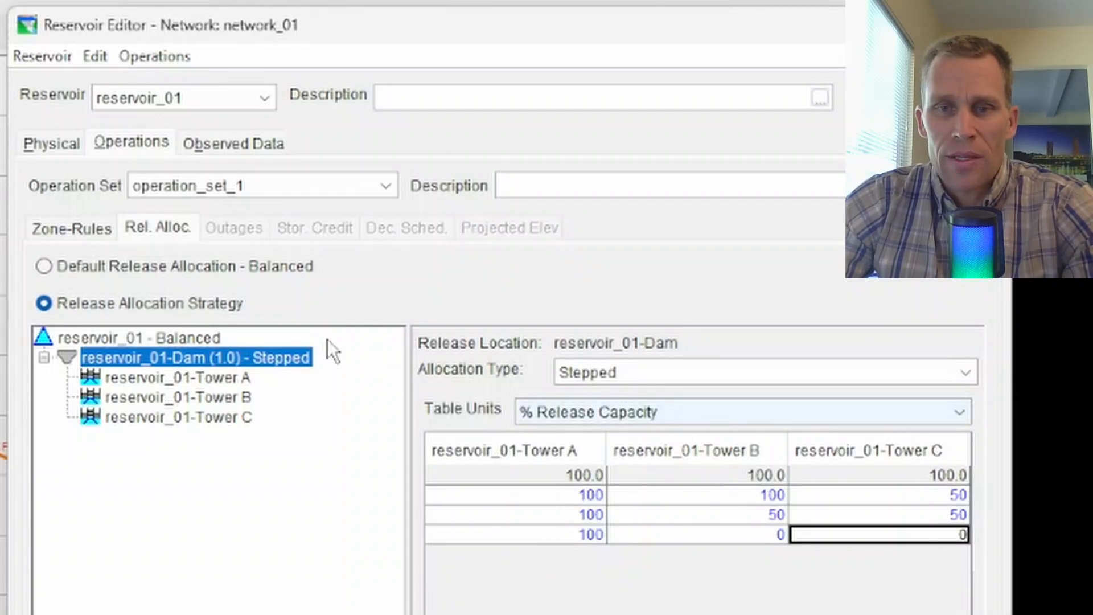
click(610, 374)
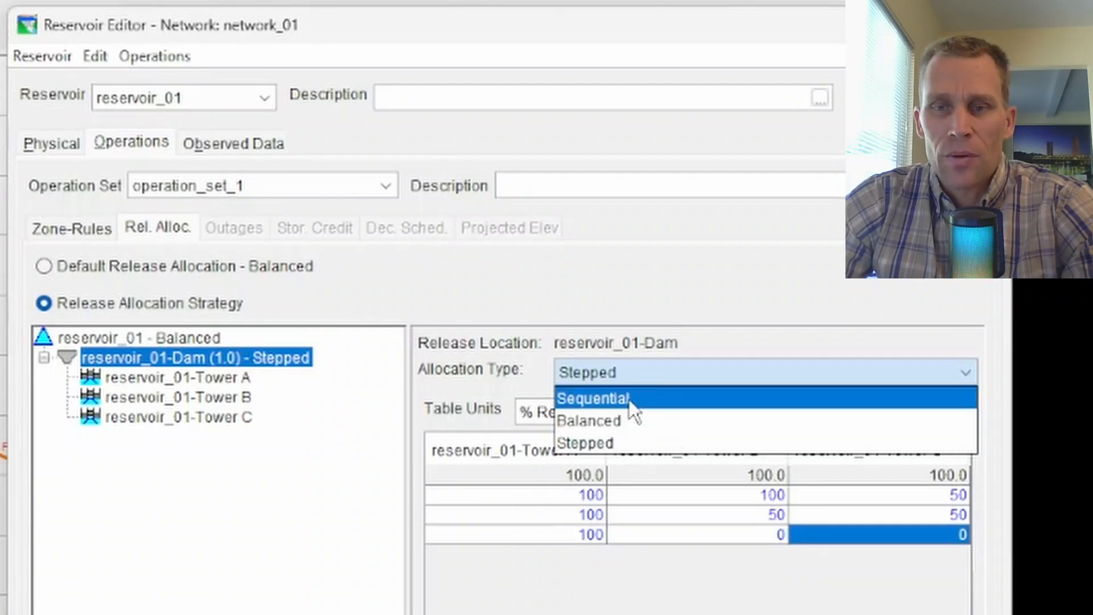
click(679, 307)
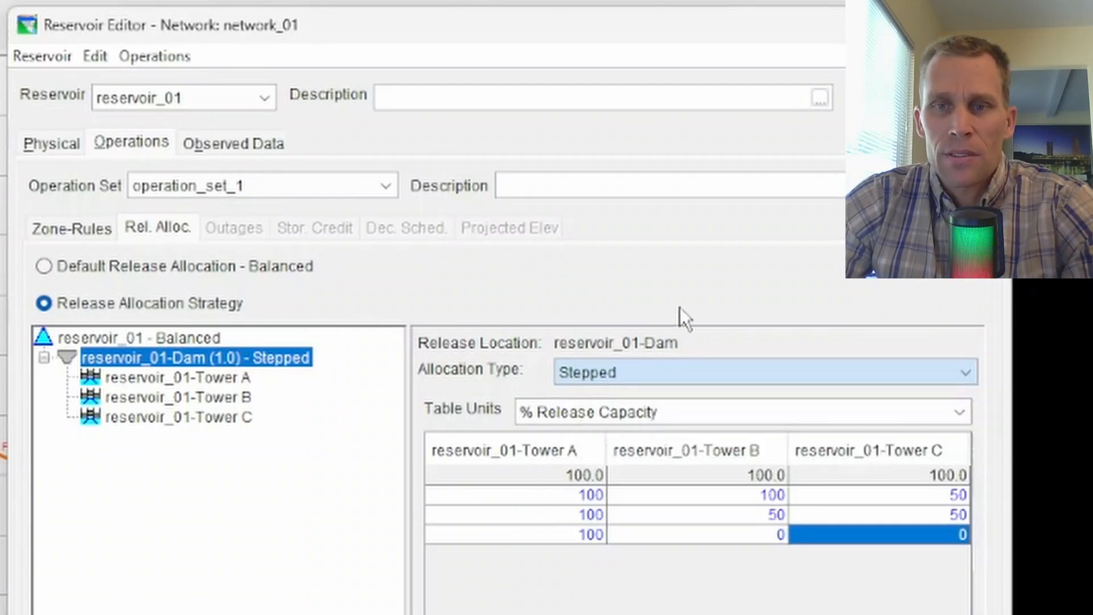